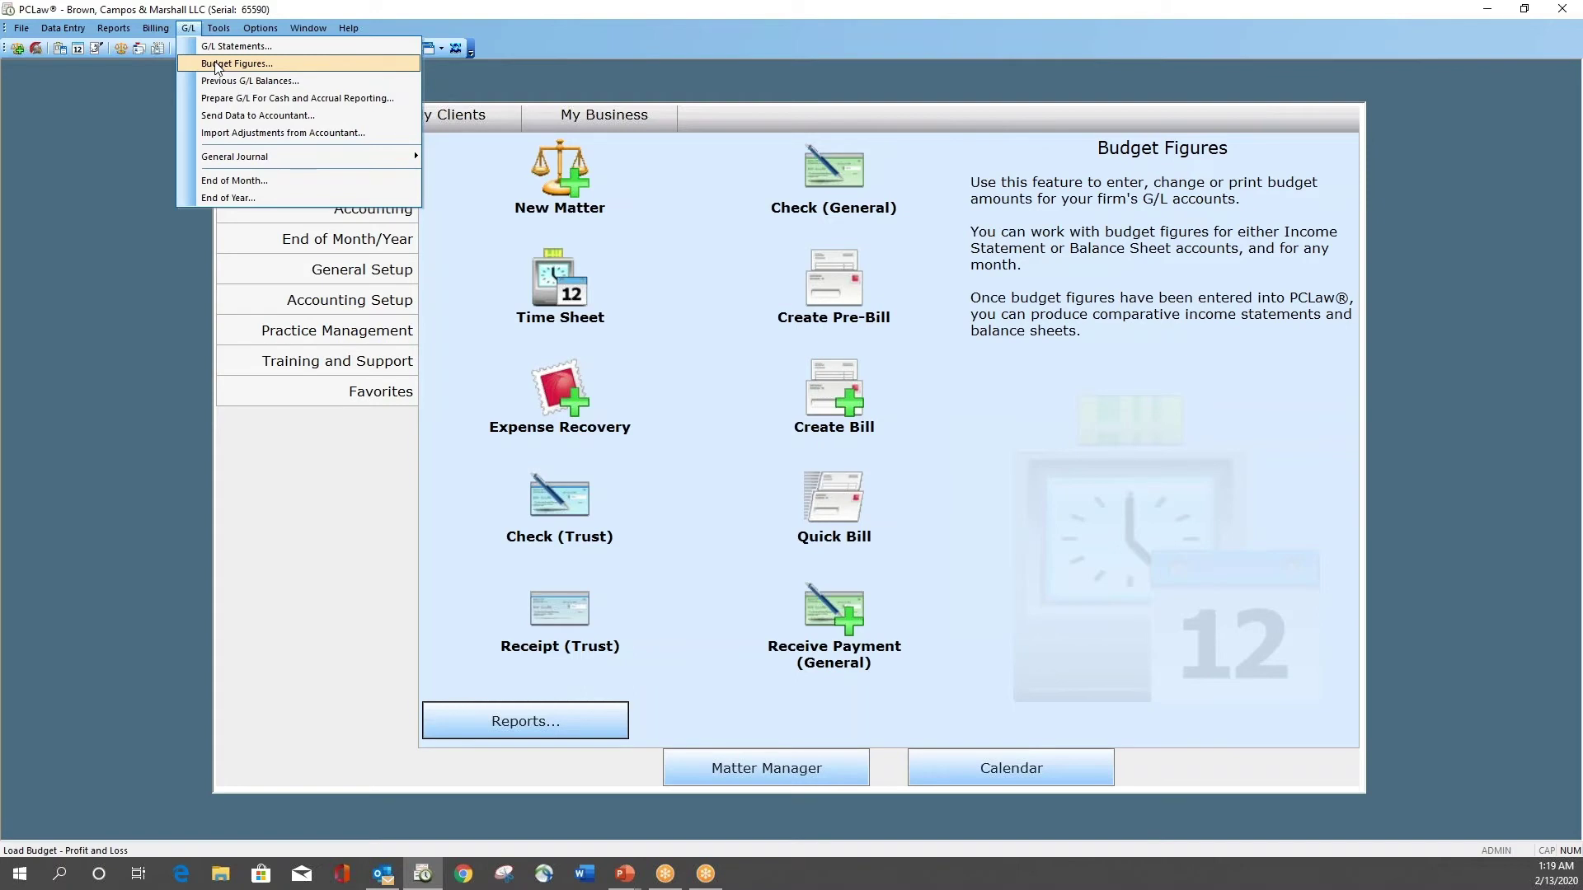
- Open the G/L income statement budget figures for the month of Mar 2020, retrieved from the current budget
click(216, 64)
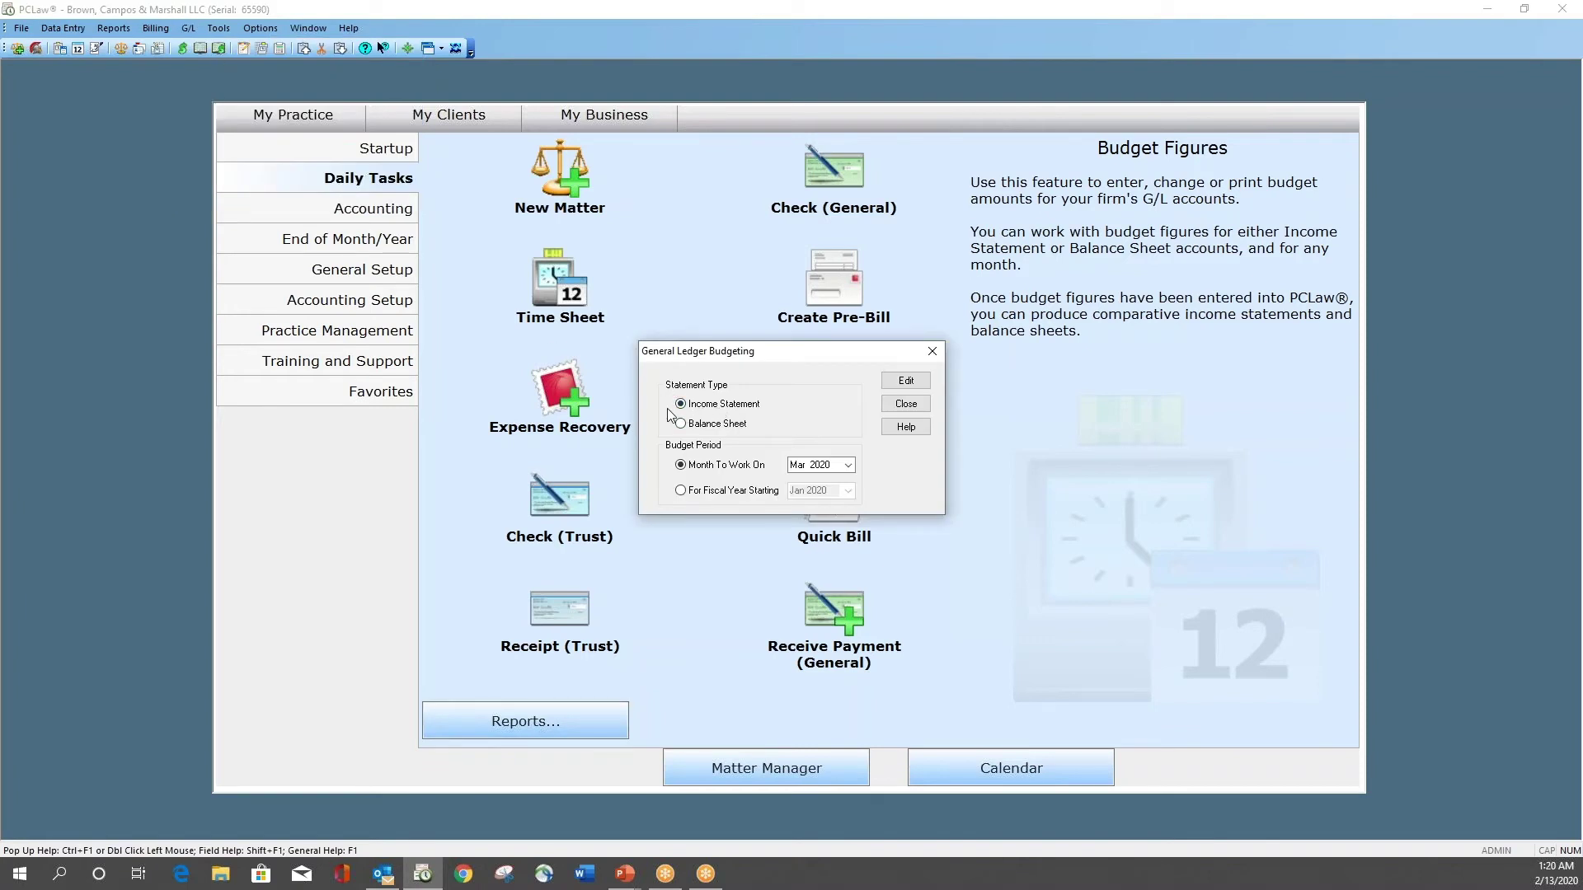
click(910, 403)
click(183, 30)
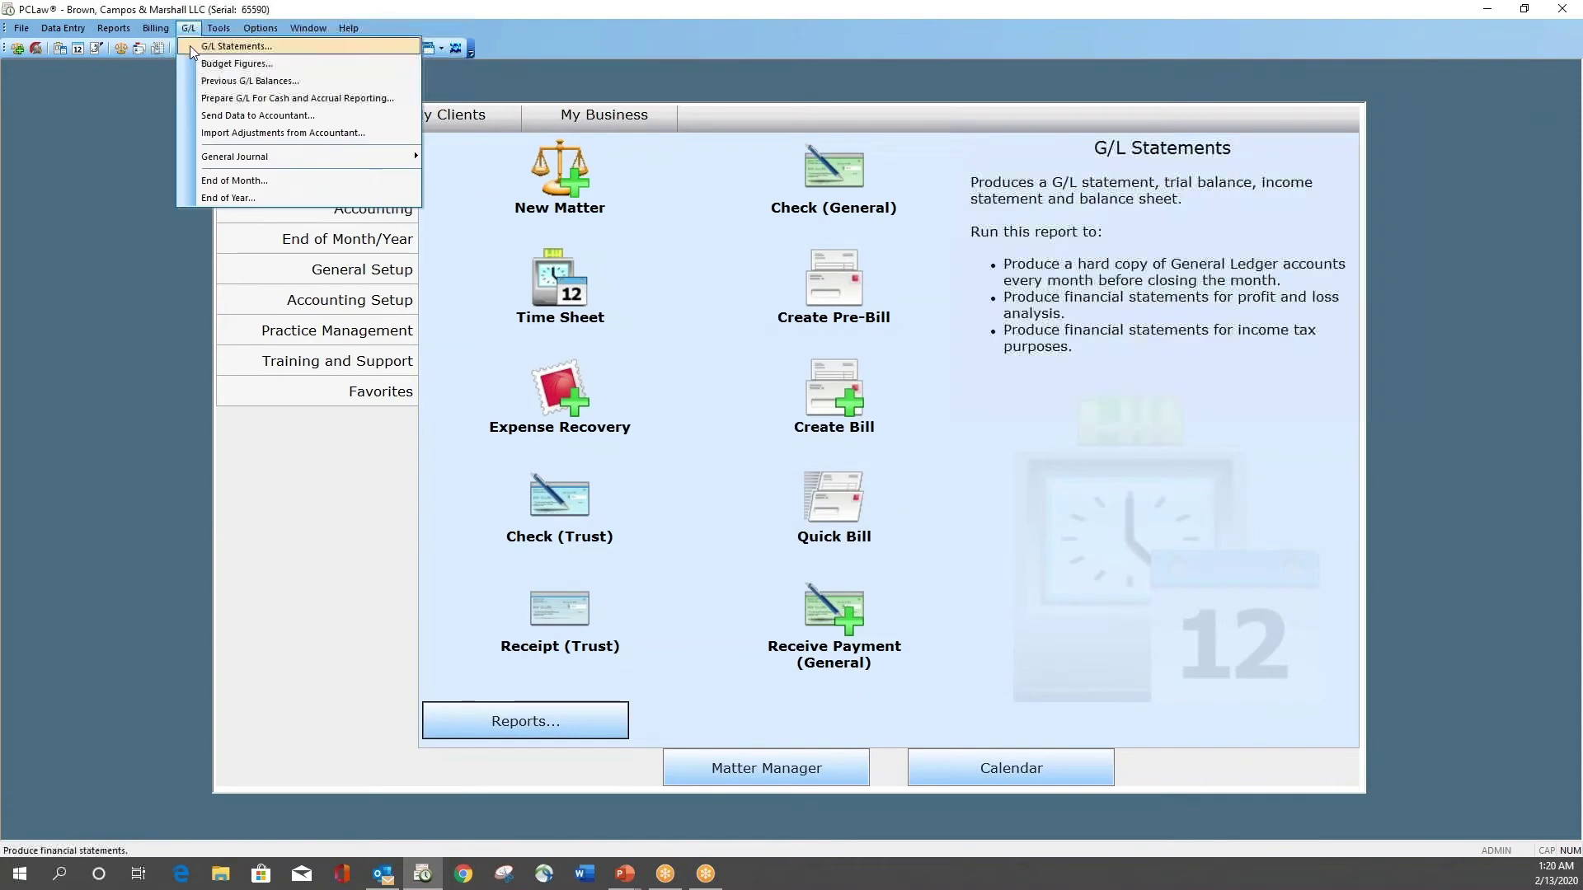
click(206, 64)
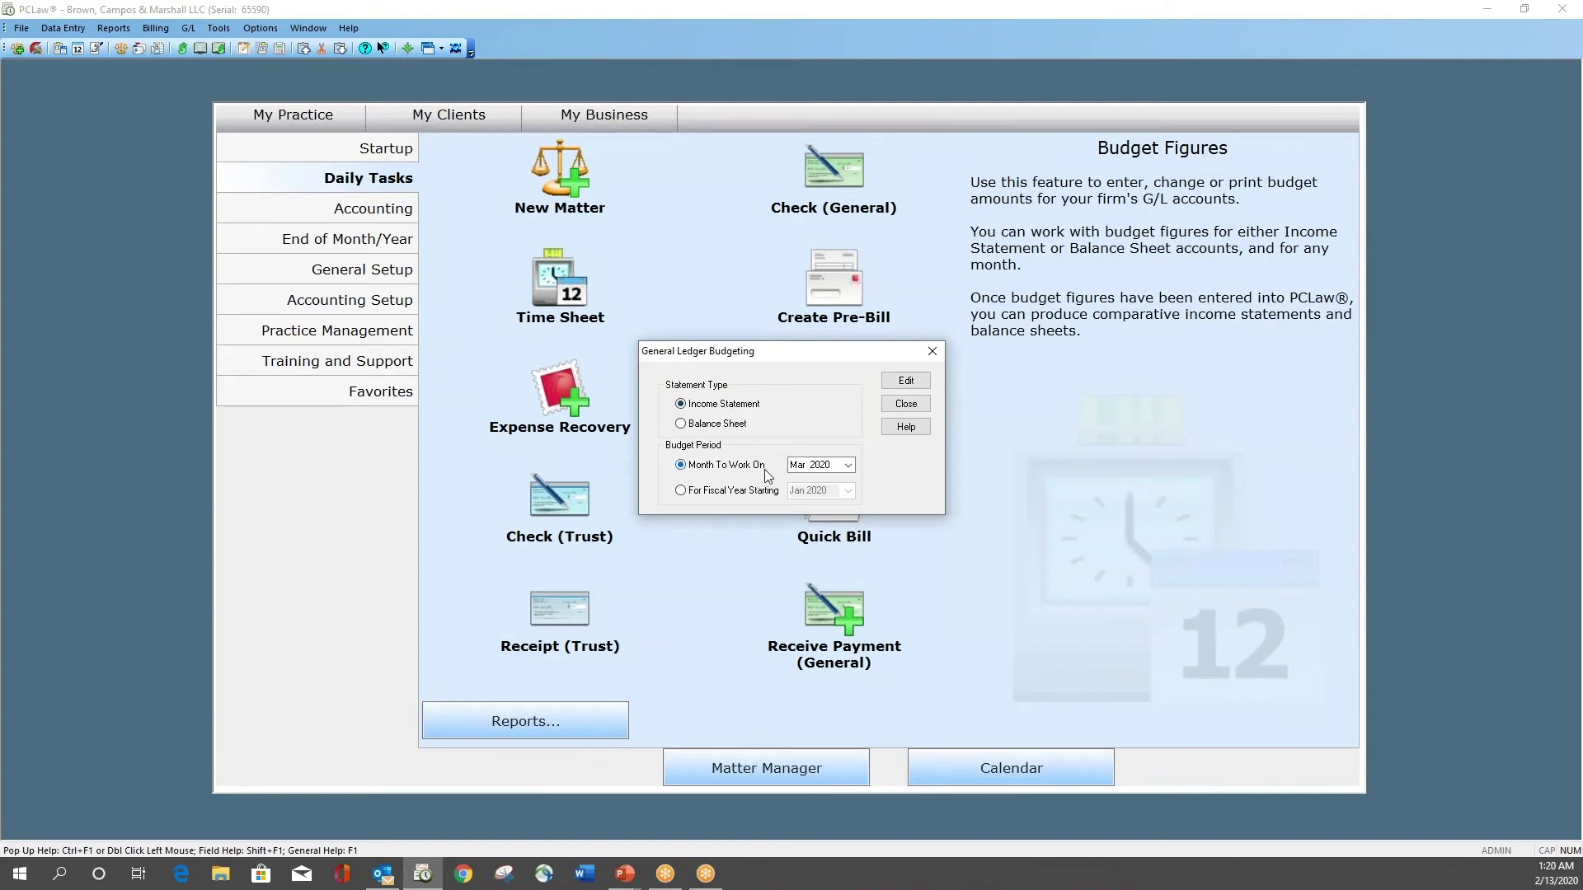
click(681, 490)
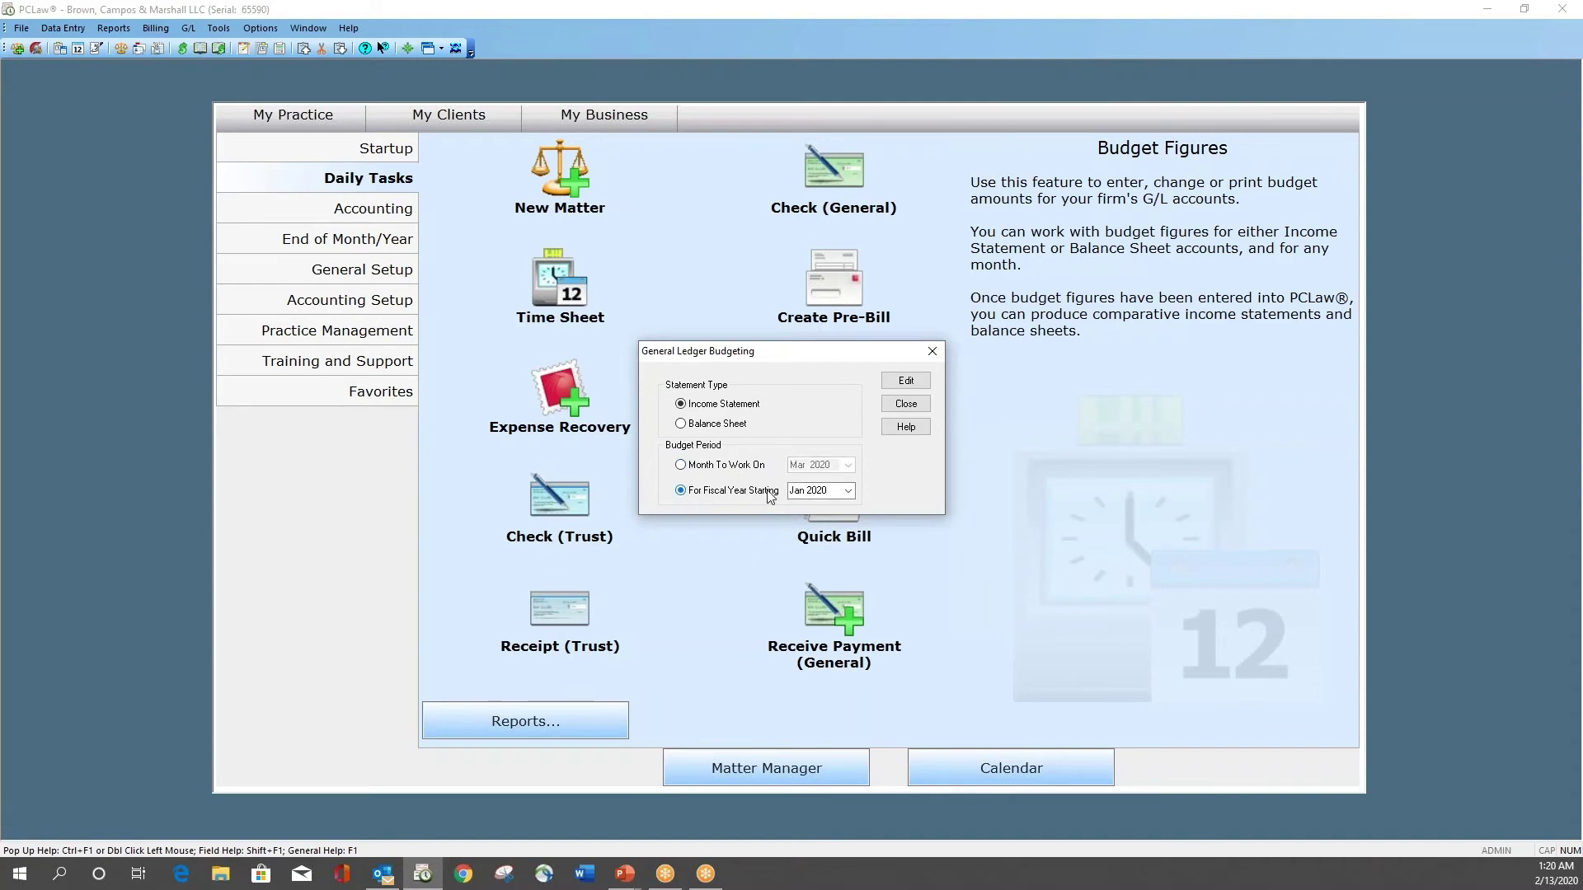
click(680, 465)
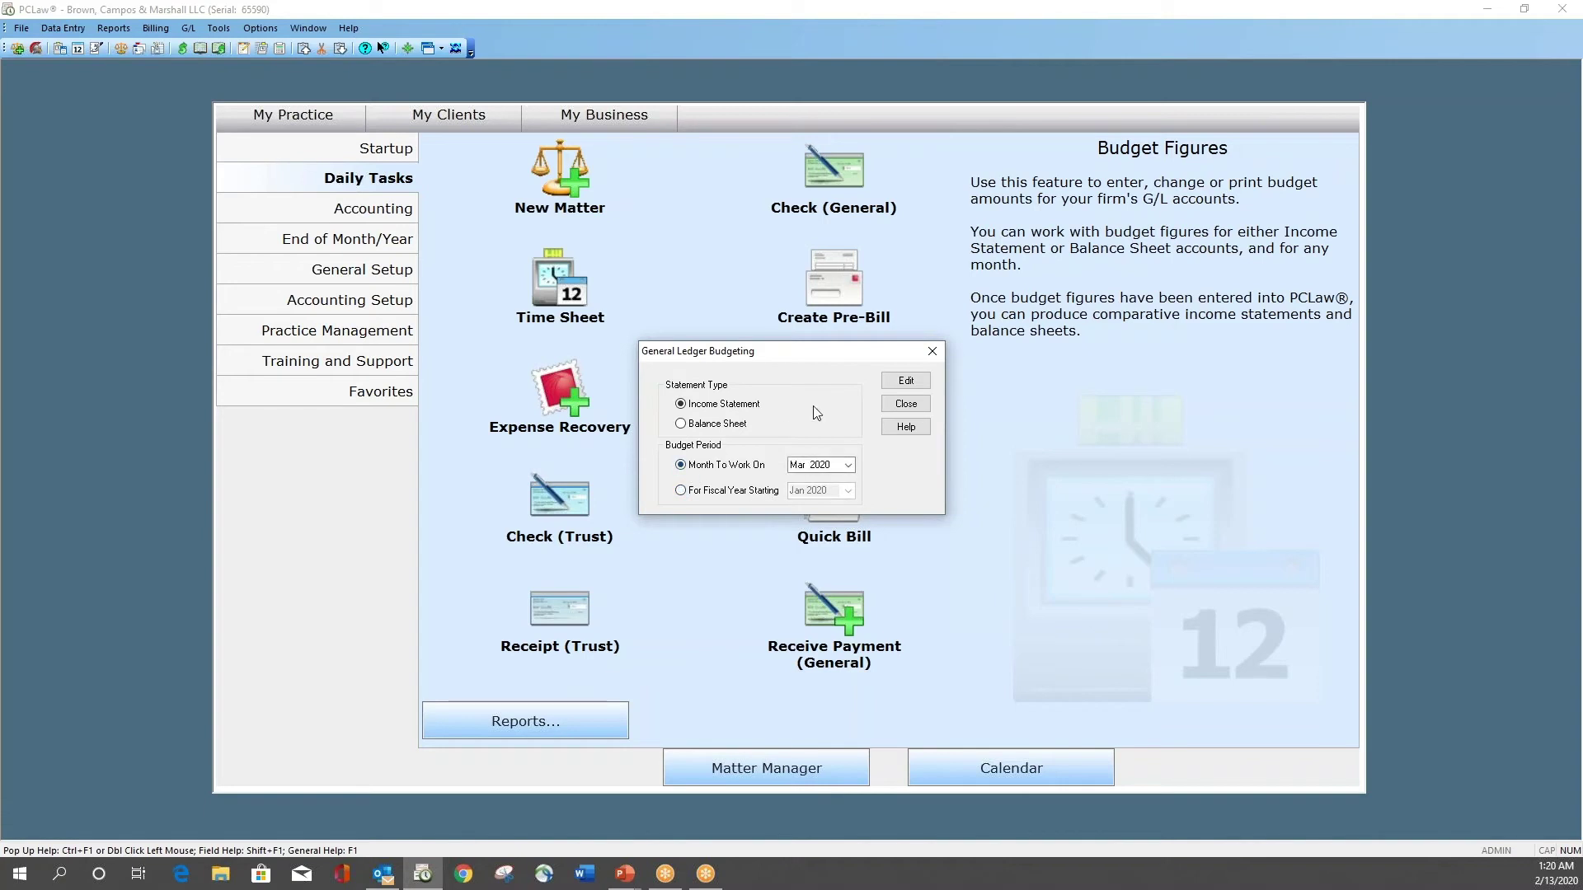
click(905, 380)
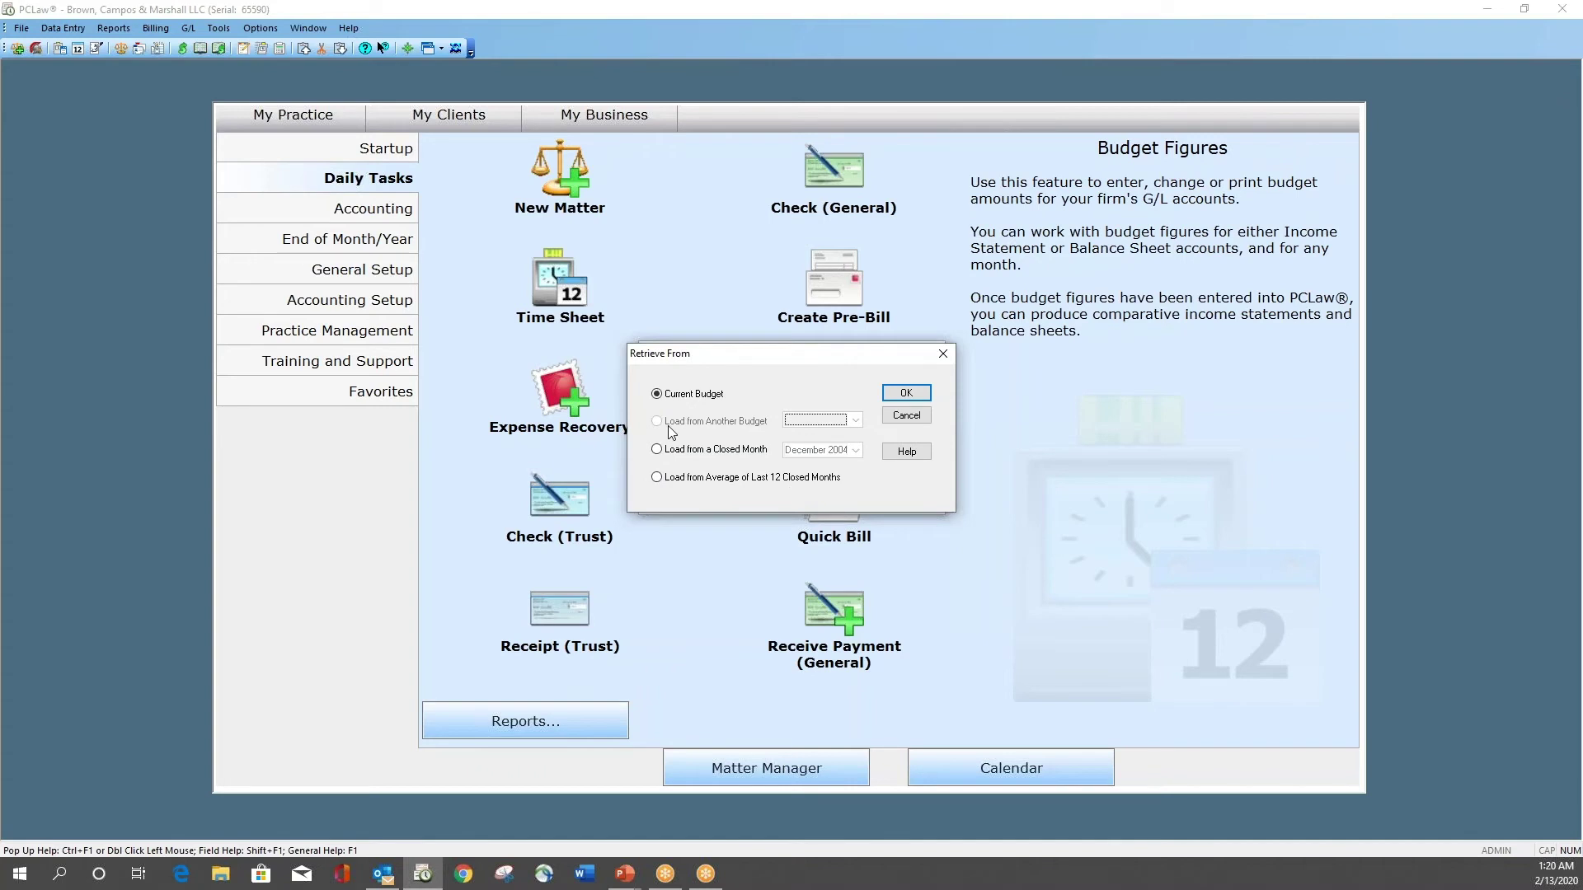
click(906, 392)
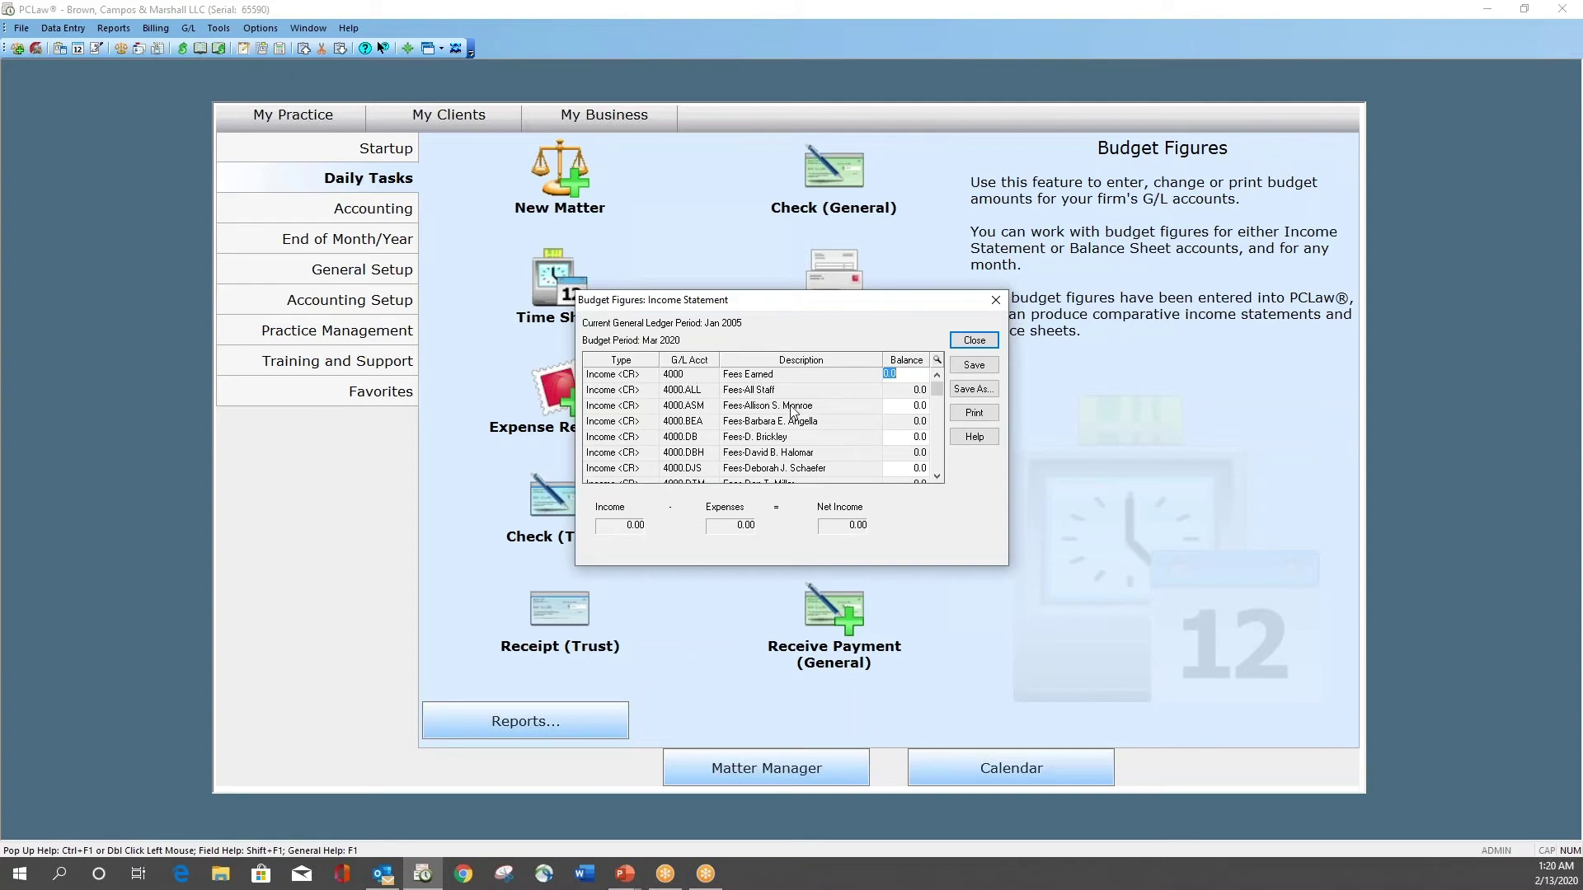
- Examine the income and expense accounts and their balance fields in the monthly budget, and close it
scroll(796, 429, down, 6)
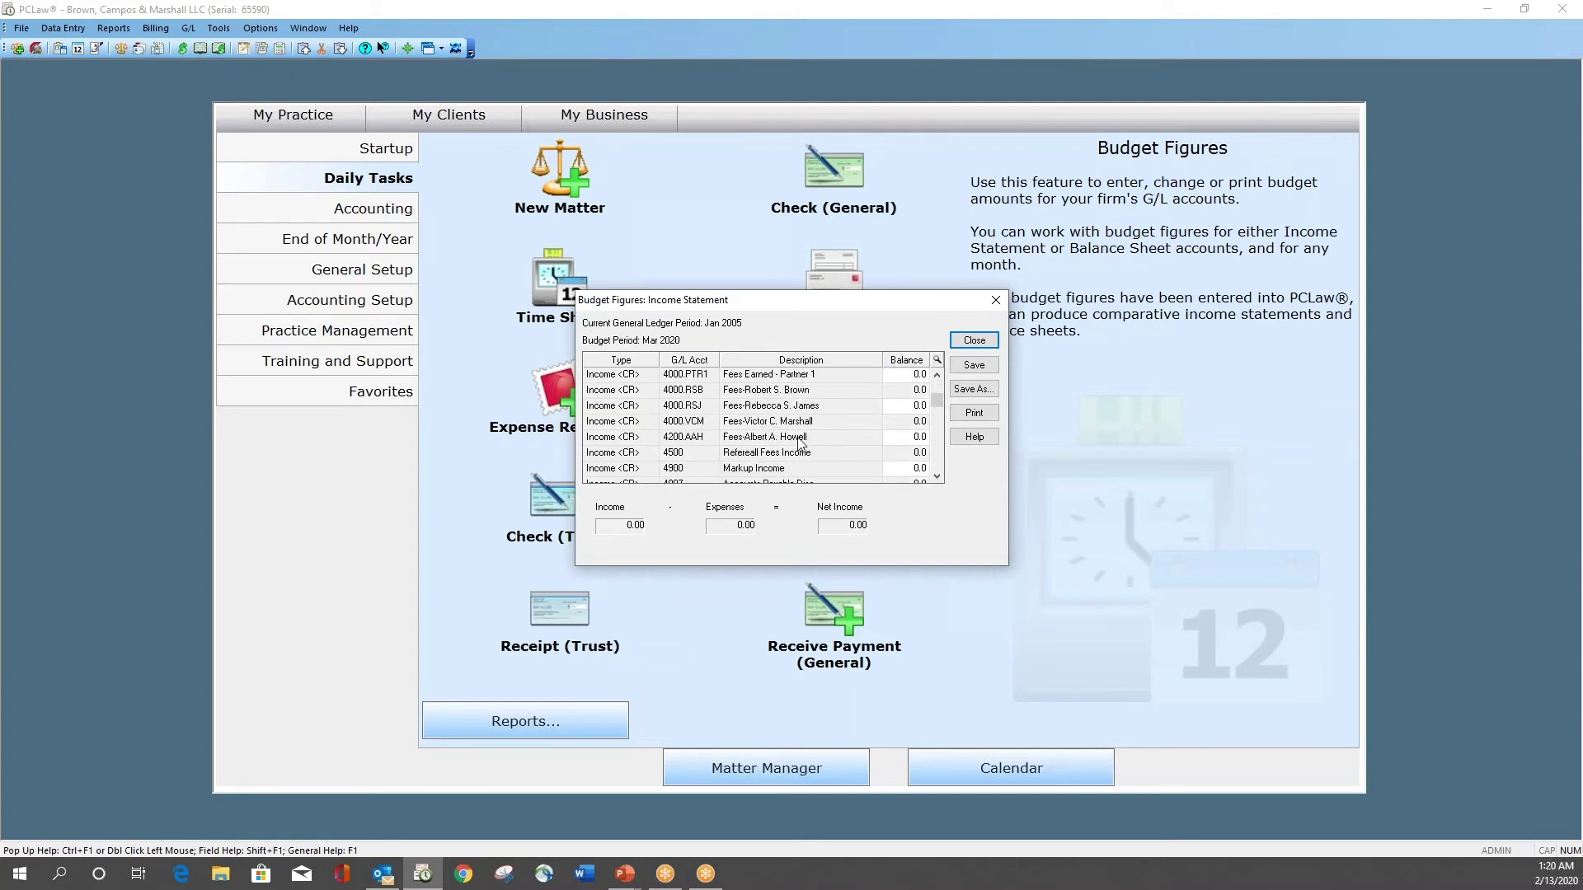
scroll(892, 418, down, 4)
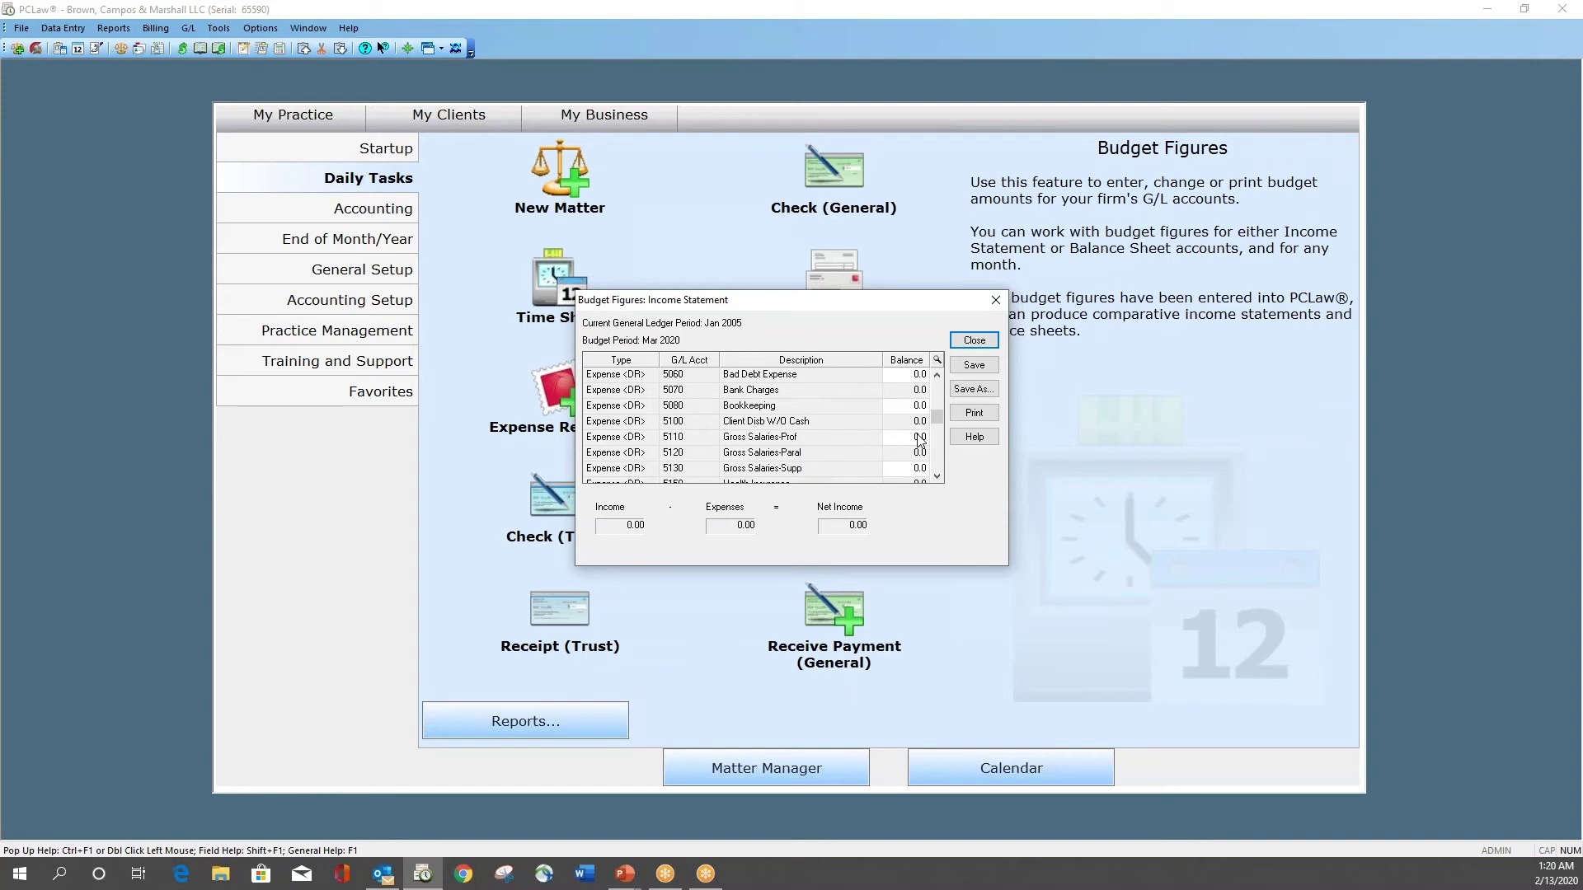
scroll(900, 450, down, 2)
scroll(899, 450, down, 3)
scroll(839, 456, down, 1)
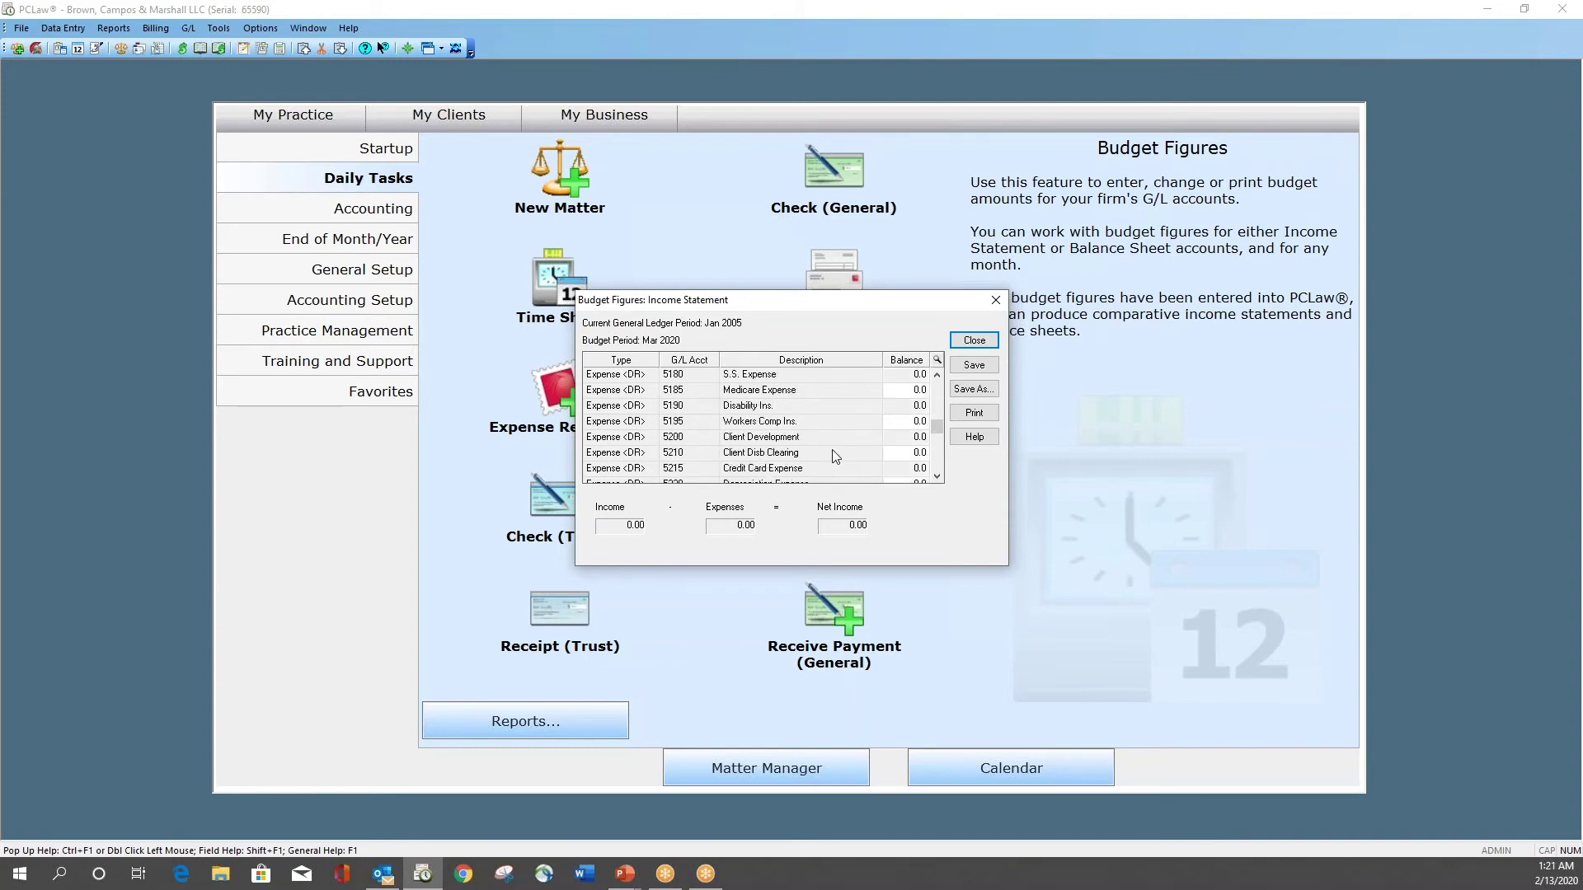
scroll(836, 456, down, 3)
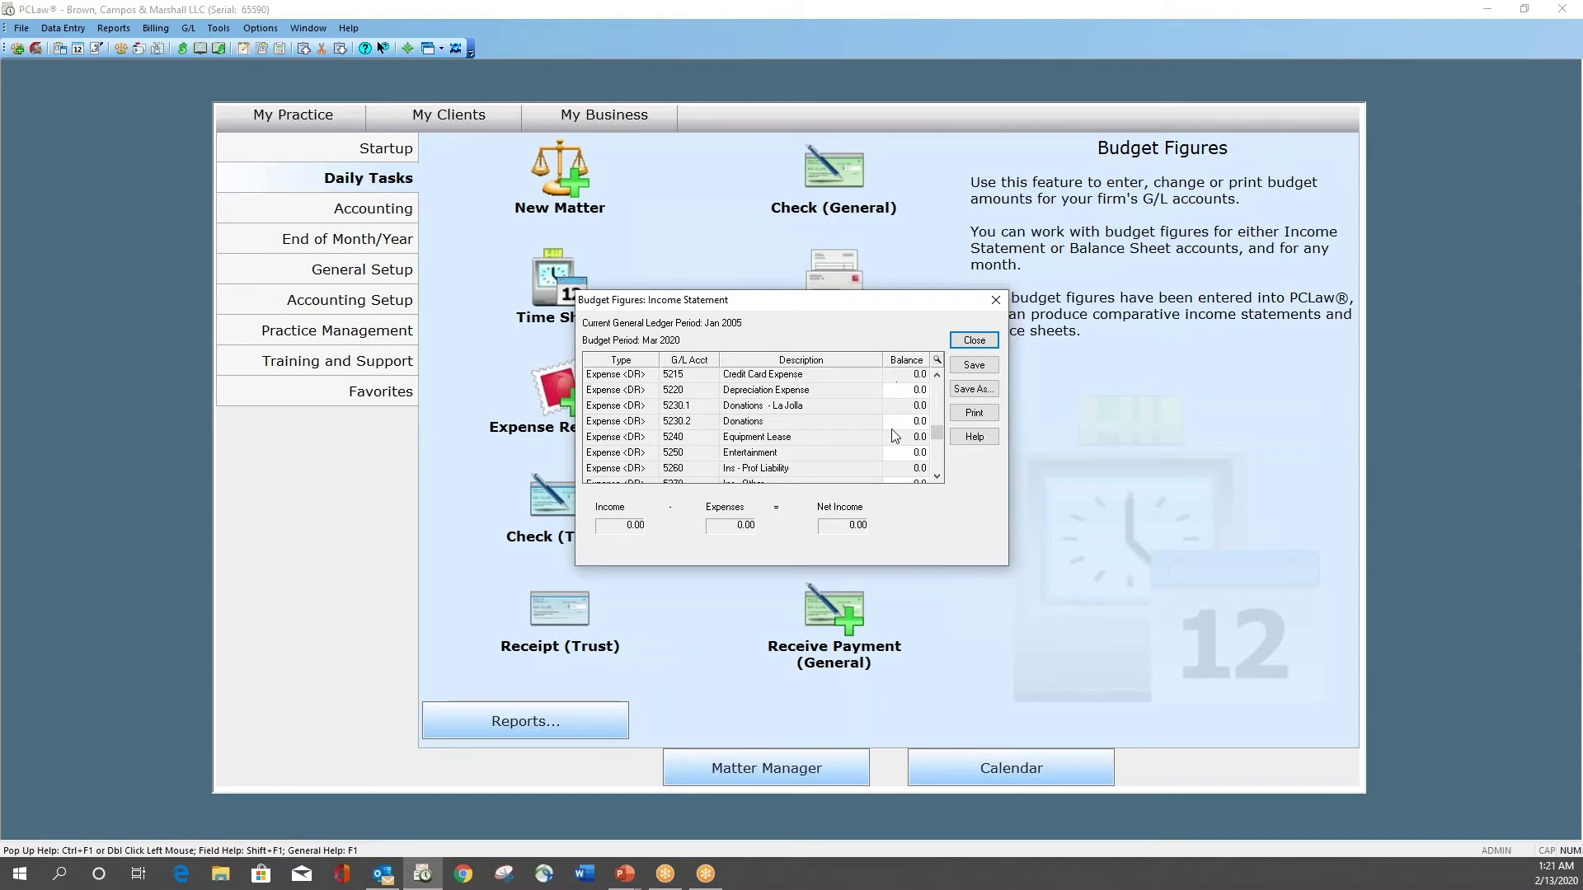
click(974, 340)
click(792, 471)
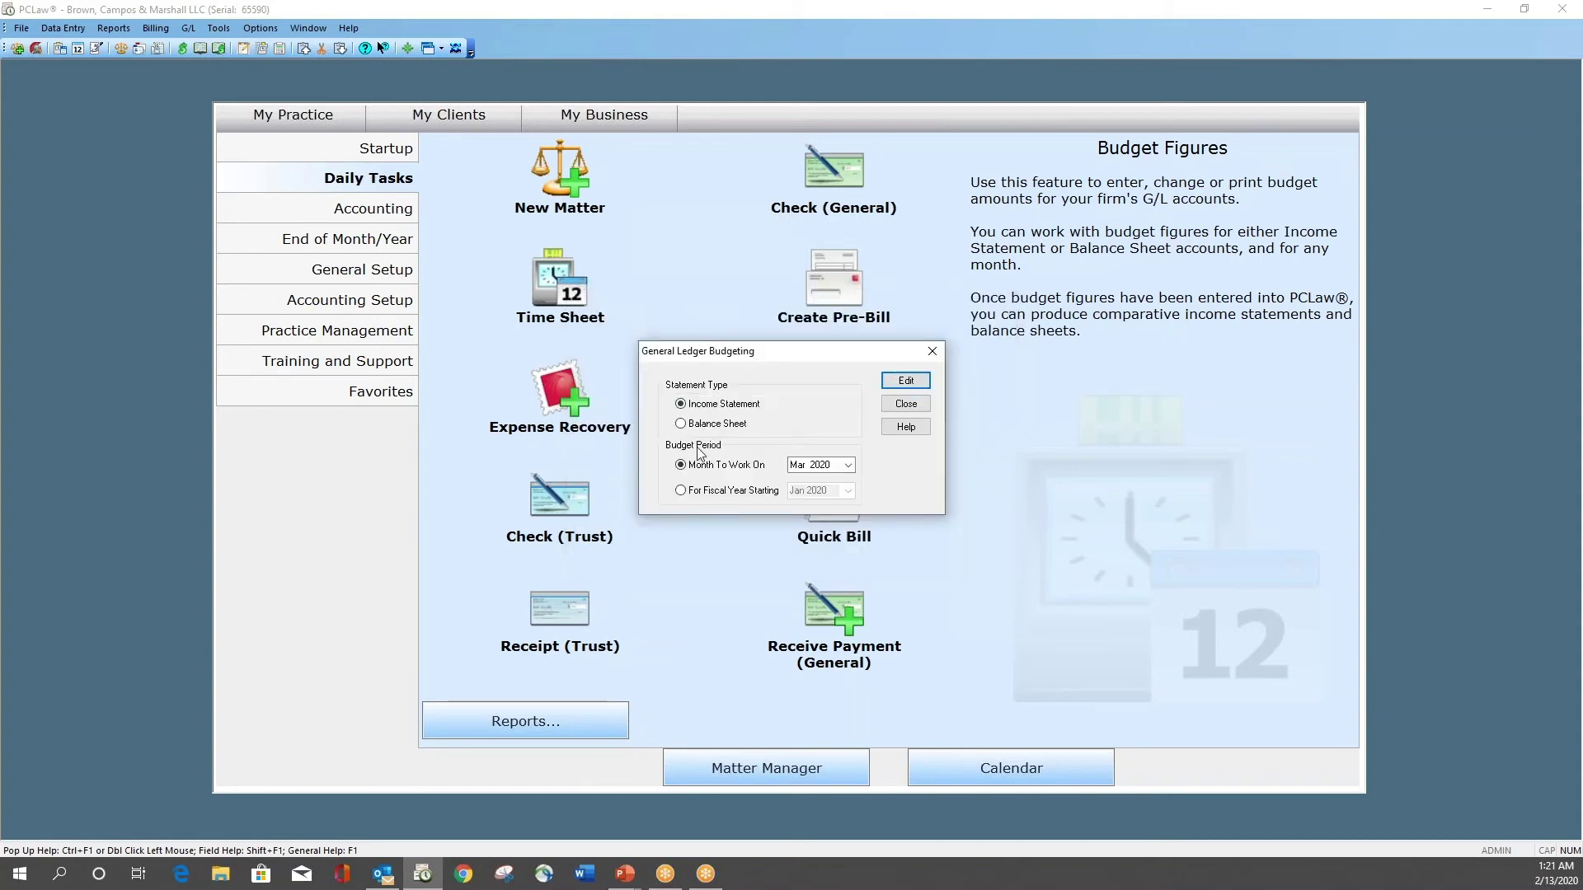
- View the income statement budget for the fiscal year starting Jan 2020 from the current budget, and close G/L budgeting
click(681, 491)
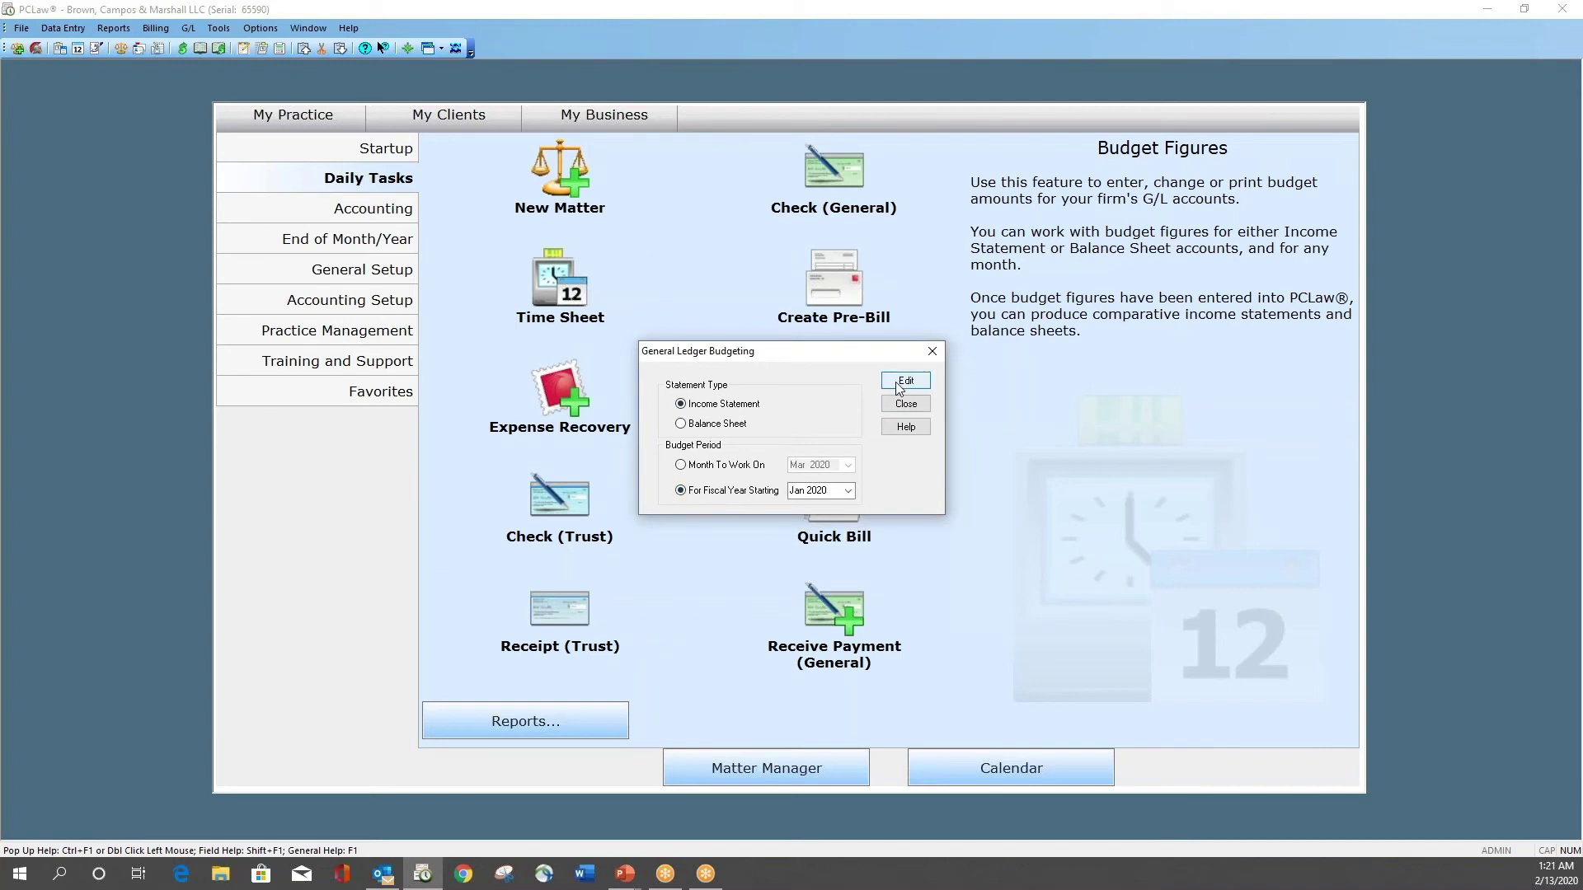
click(901, 383)
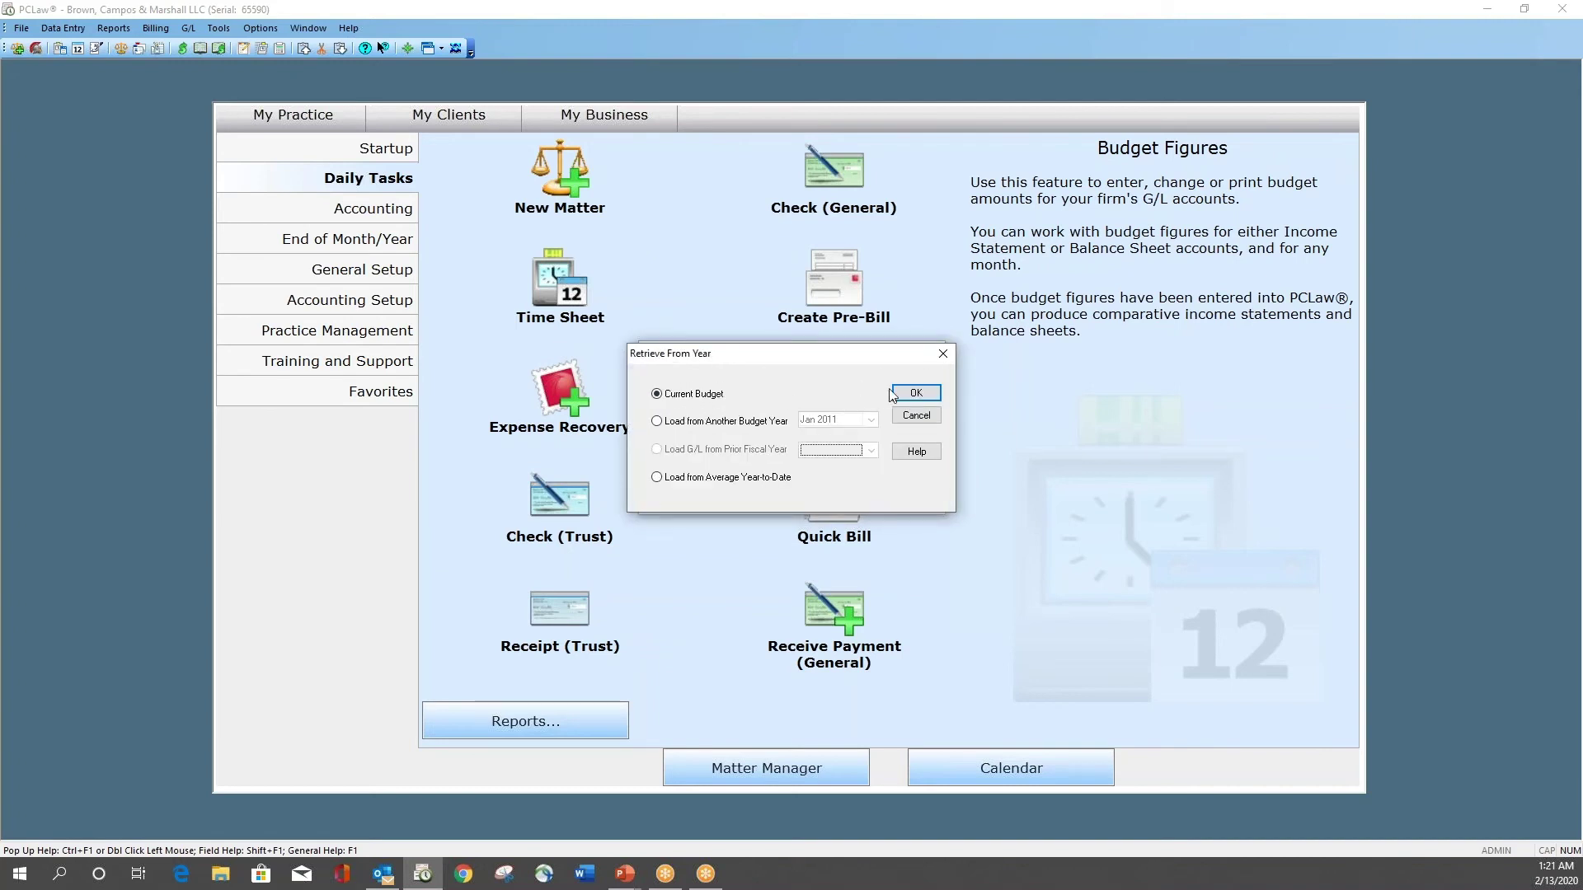
click(917, 394)
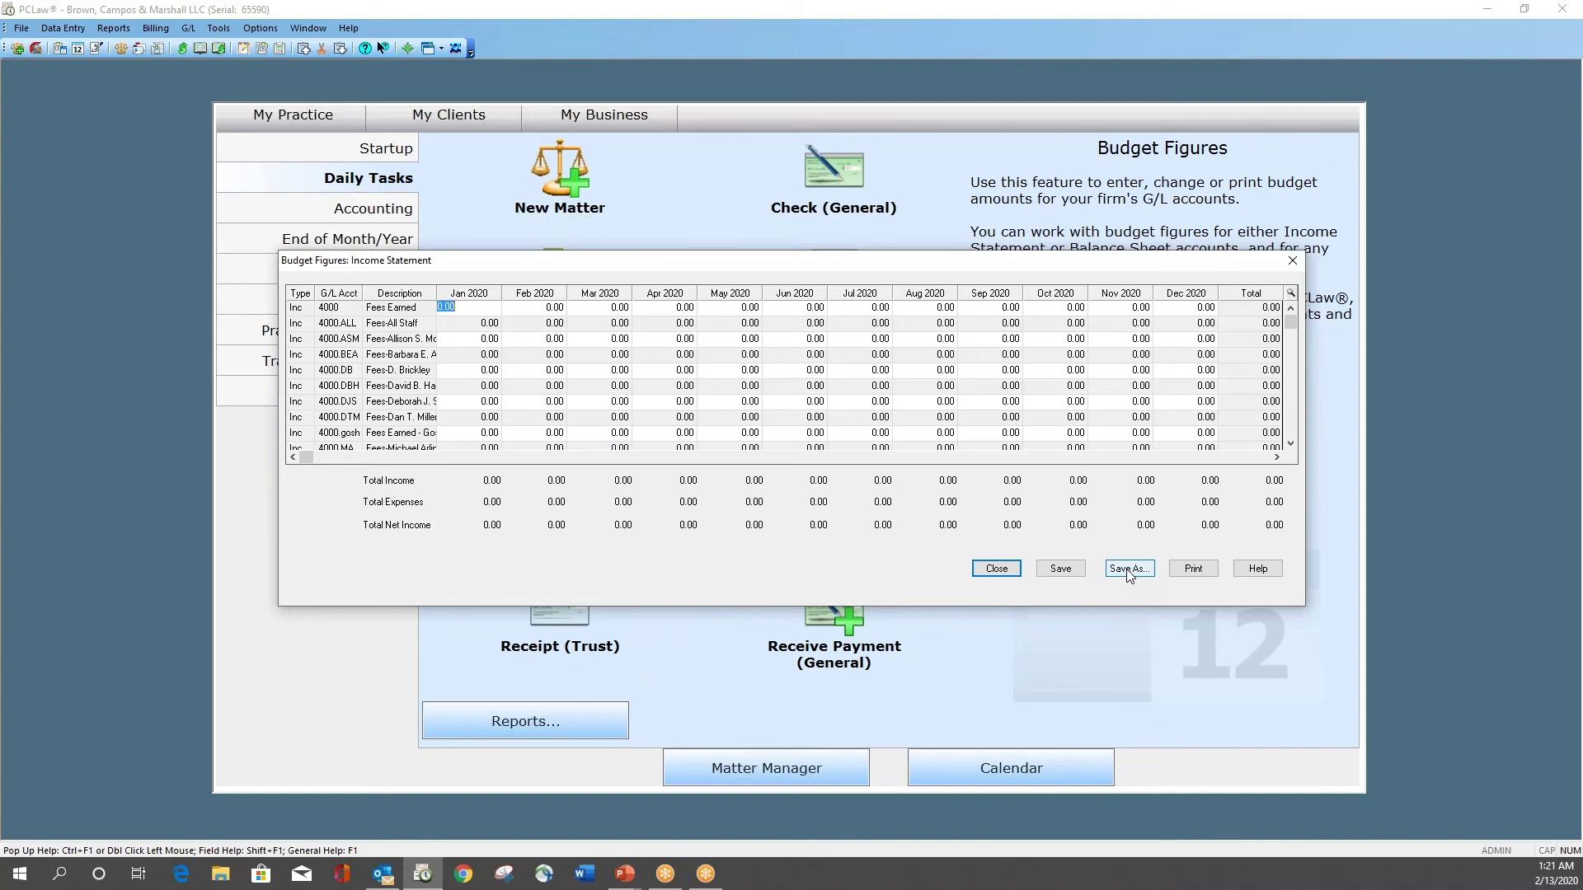
click(996, 568)
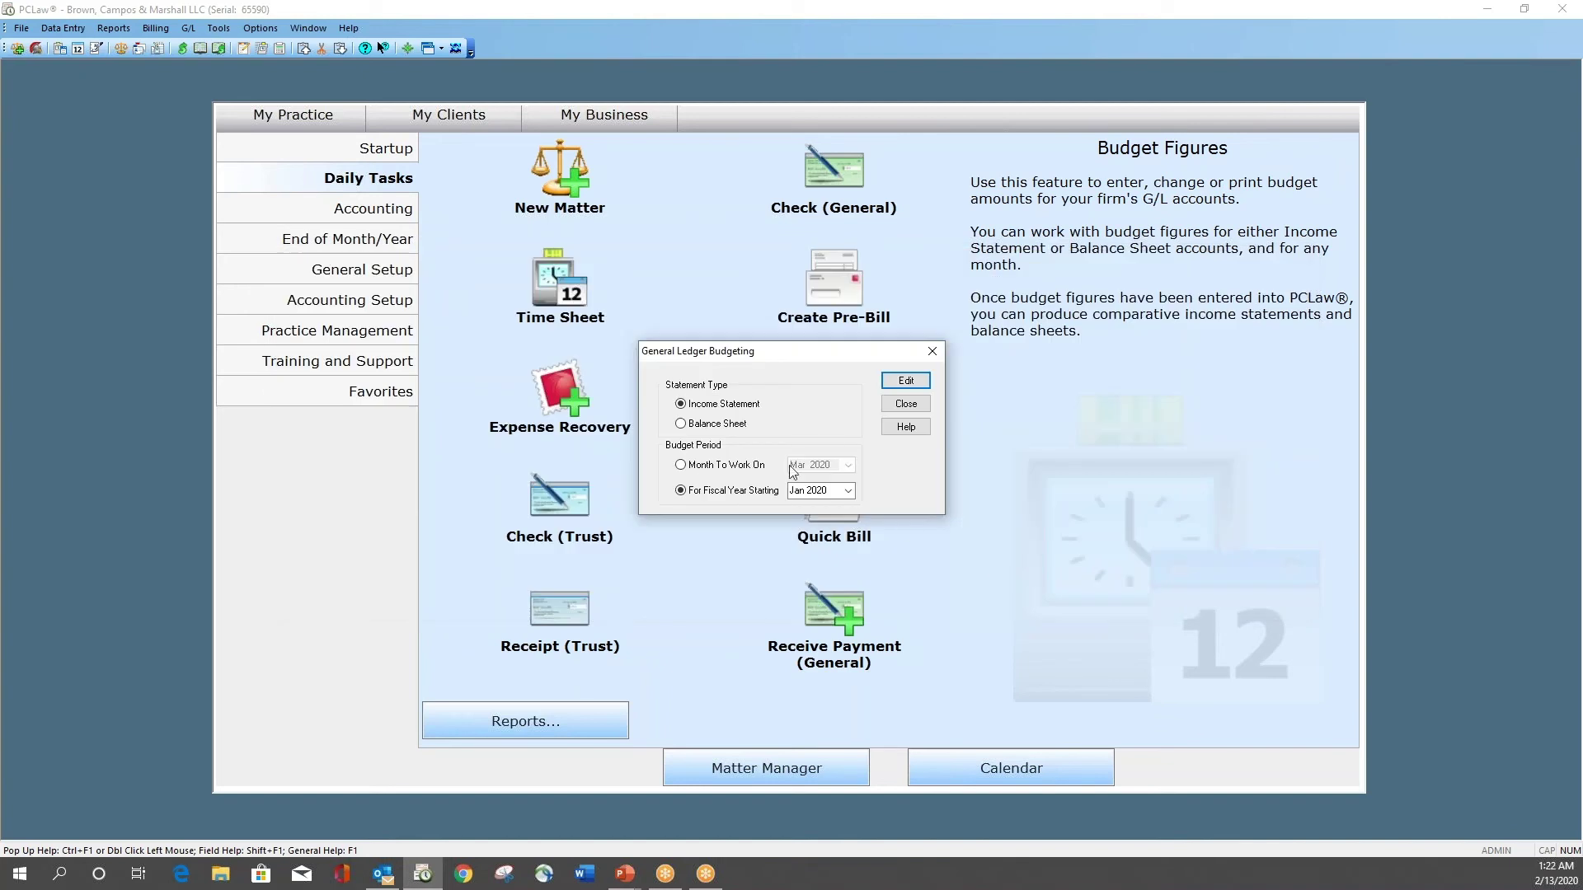
click(905, 404)
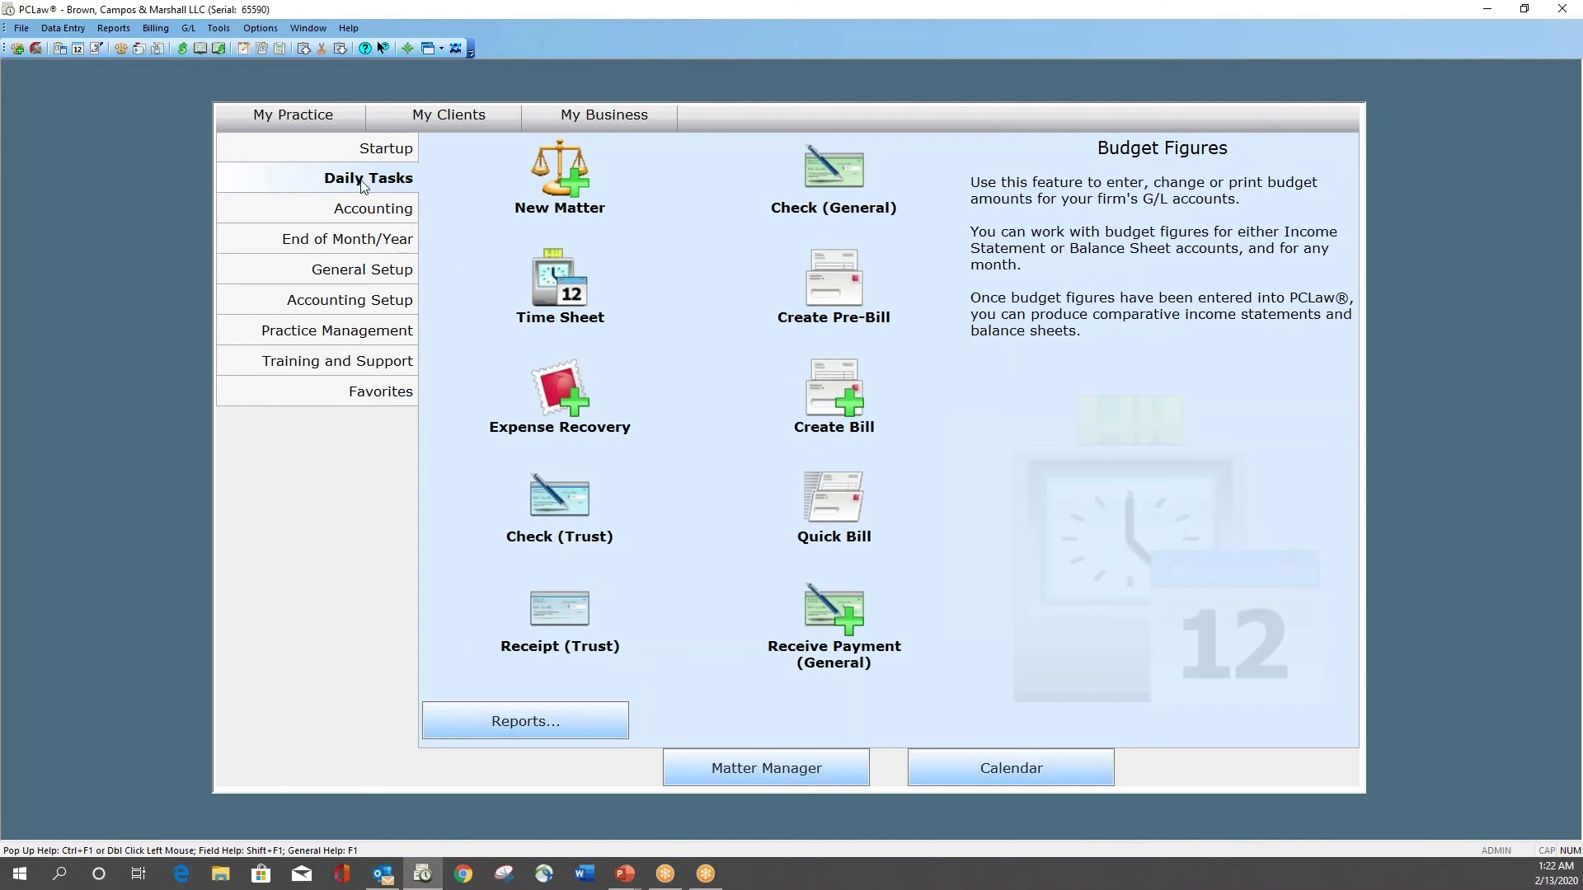
- Set up the G/L statements to include the Income Statement and exclude the General Ledger
click(189, 28)
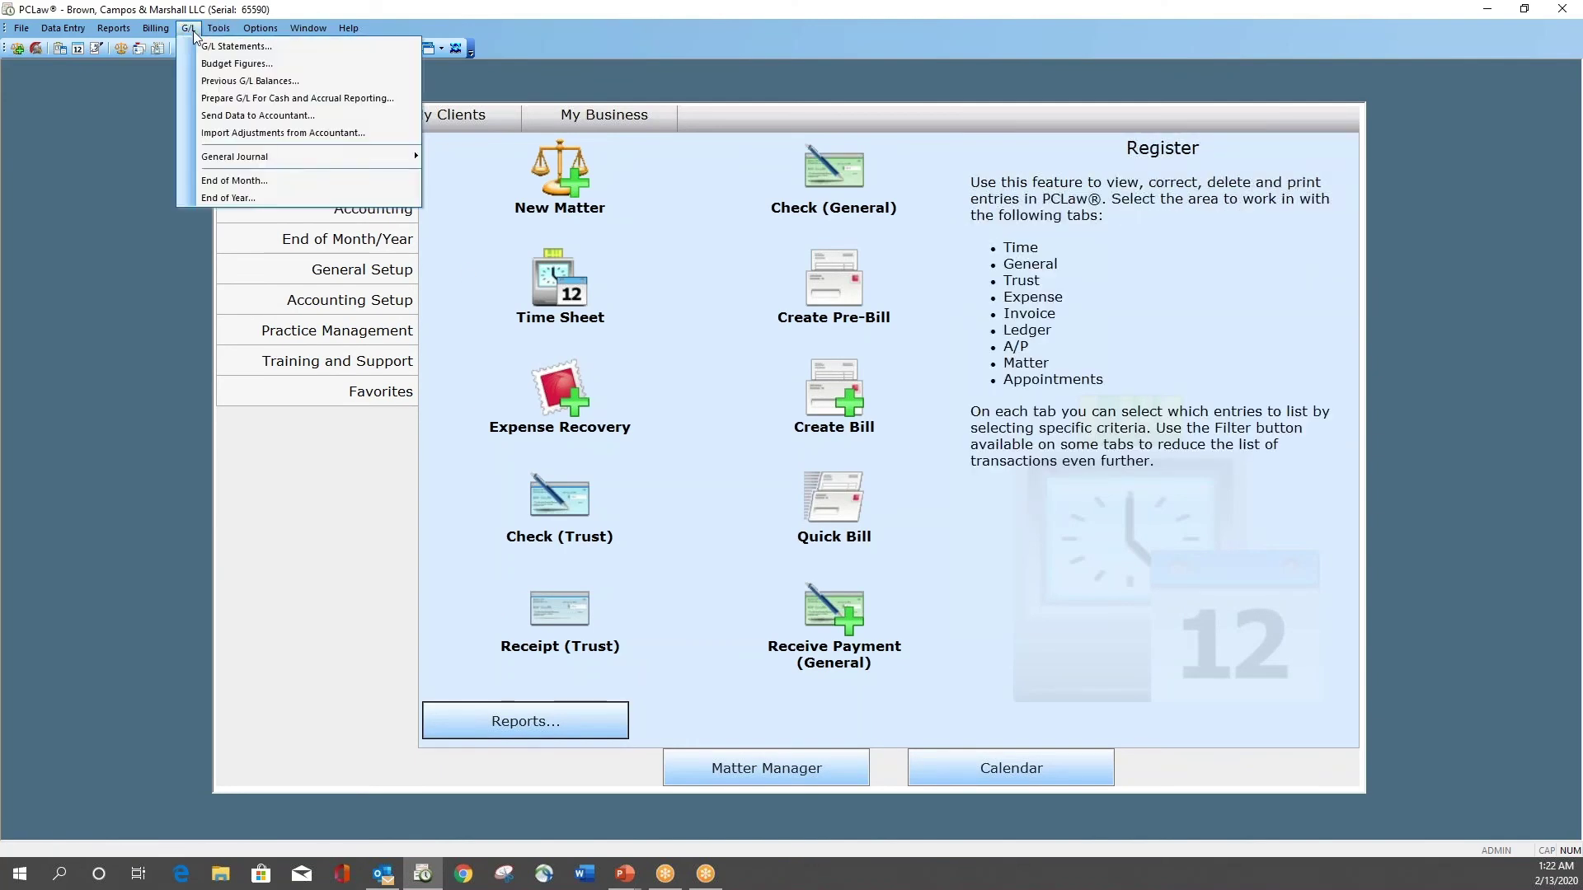
click(202, 44)
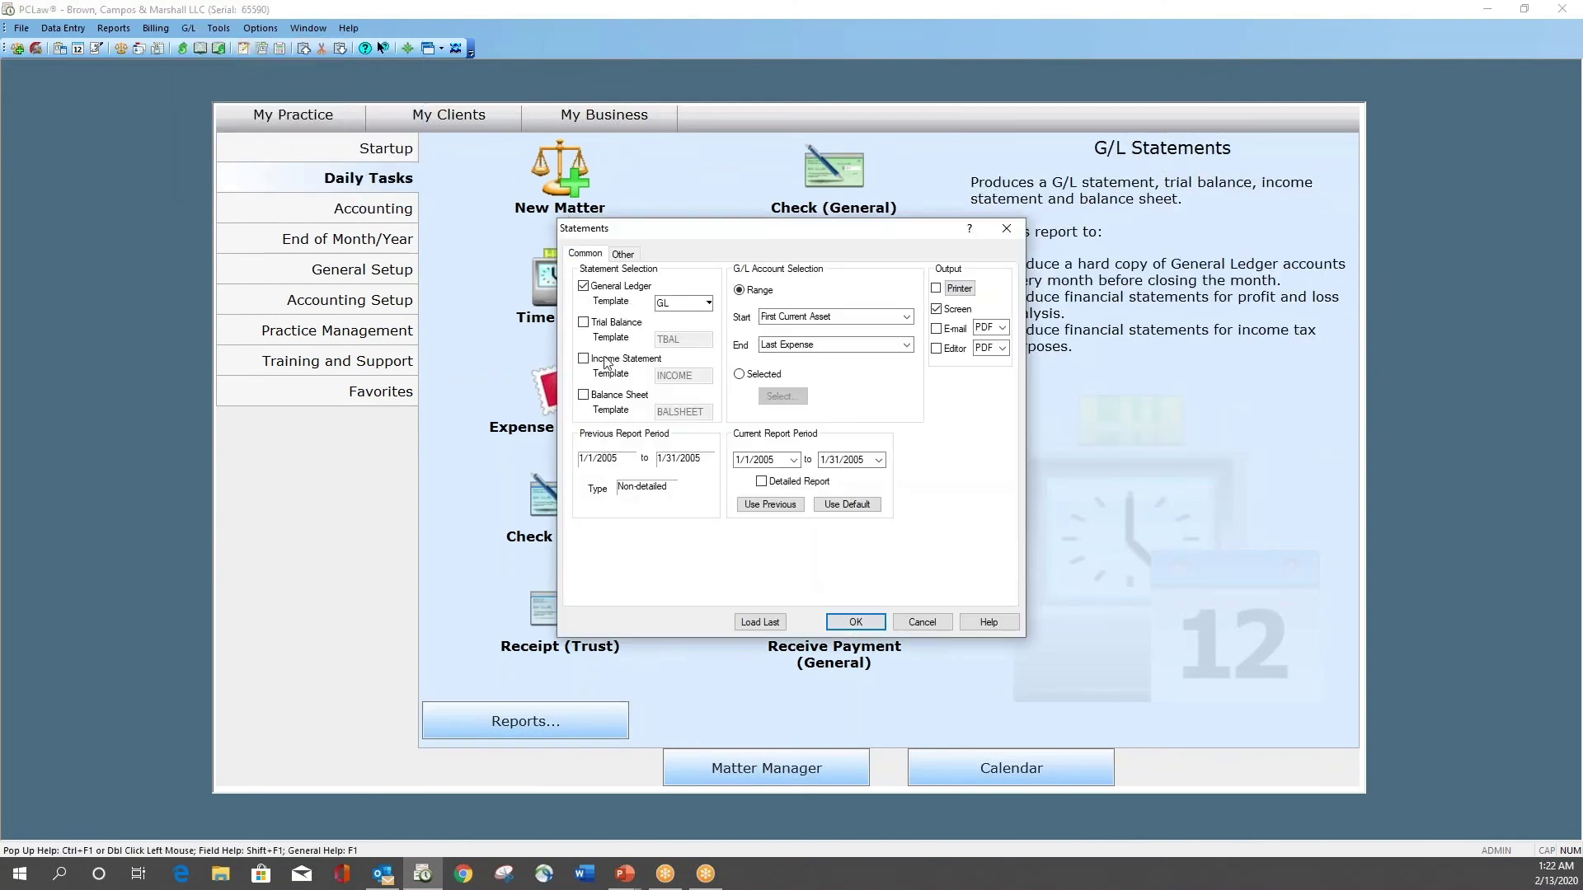
click(584, 360)
click(585, 287)
- Look through the income statement templates, including INCBUDG and INCM12, and leave the list without choosing one
double_click(676, 382)
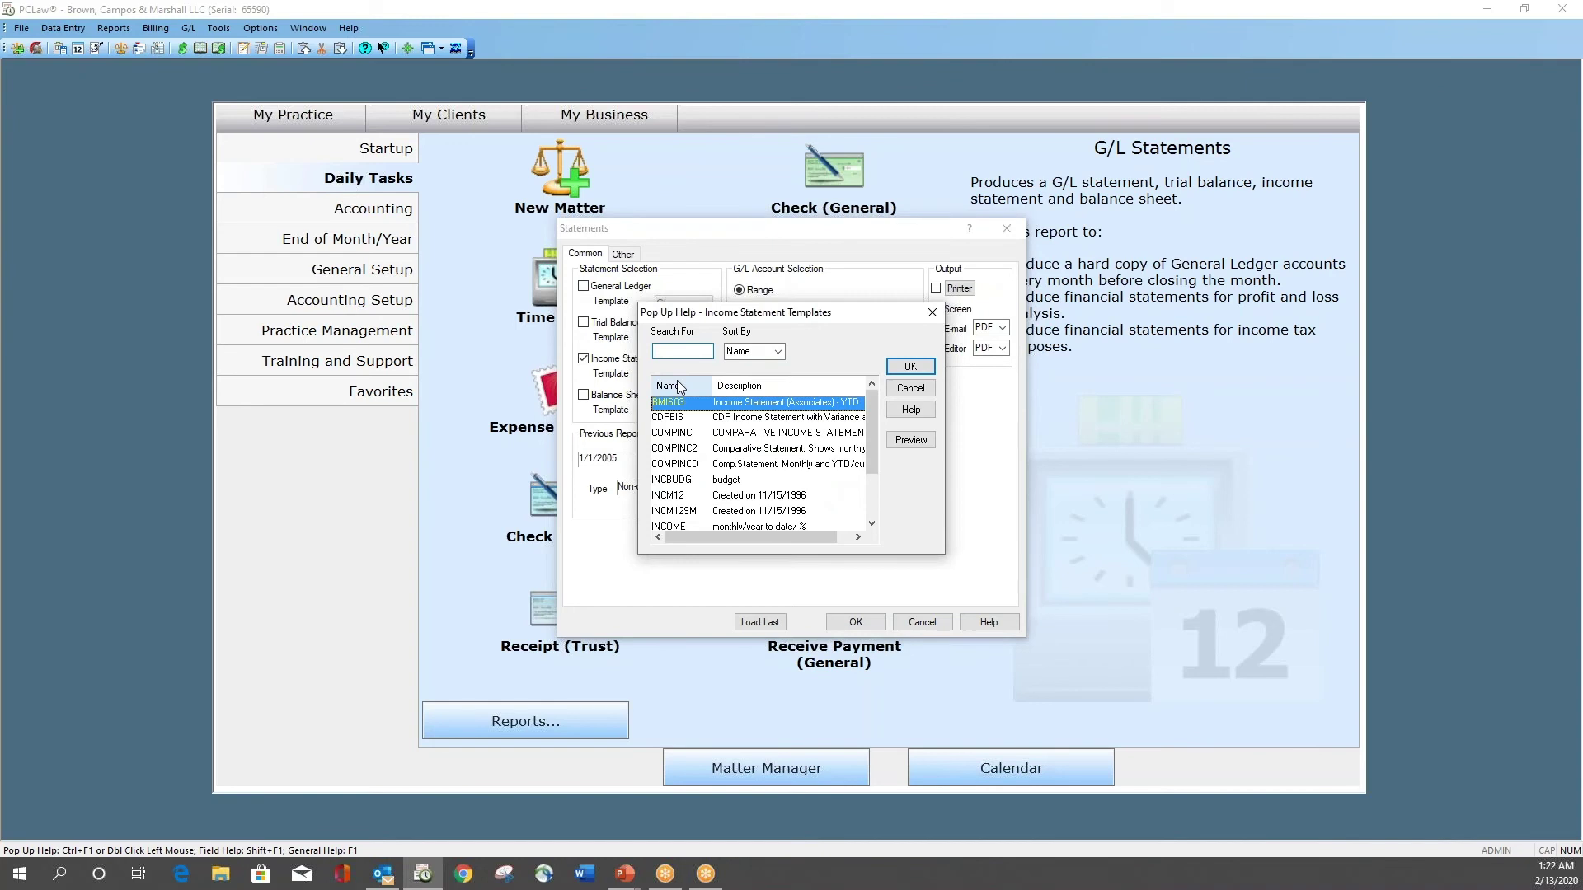
click(732, 482)
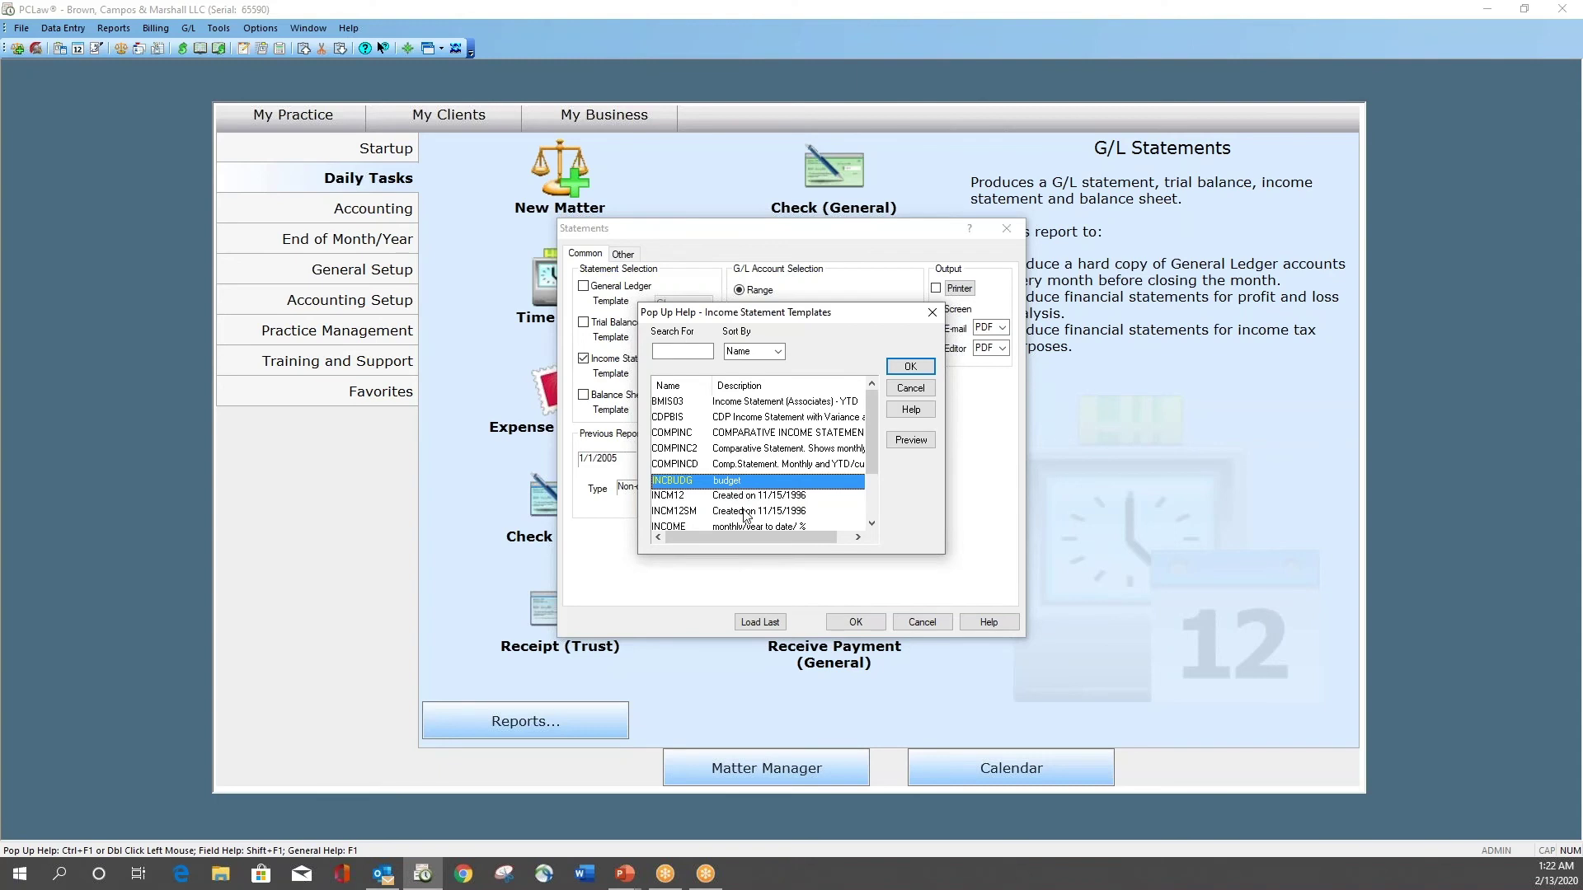
click(672, 497)
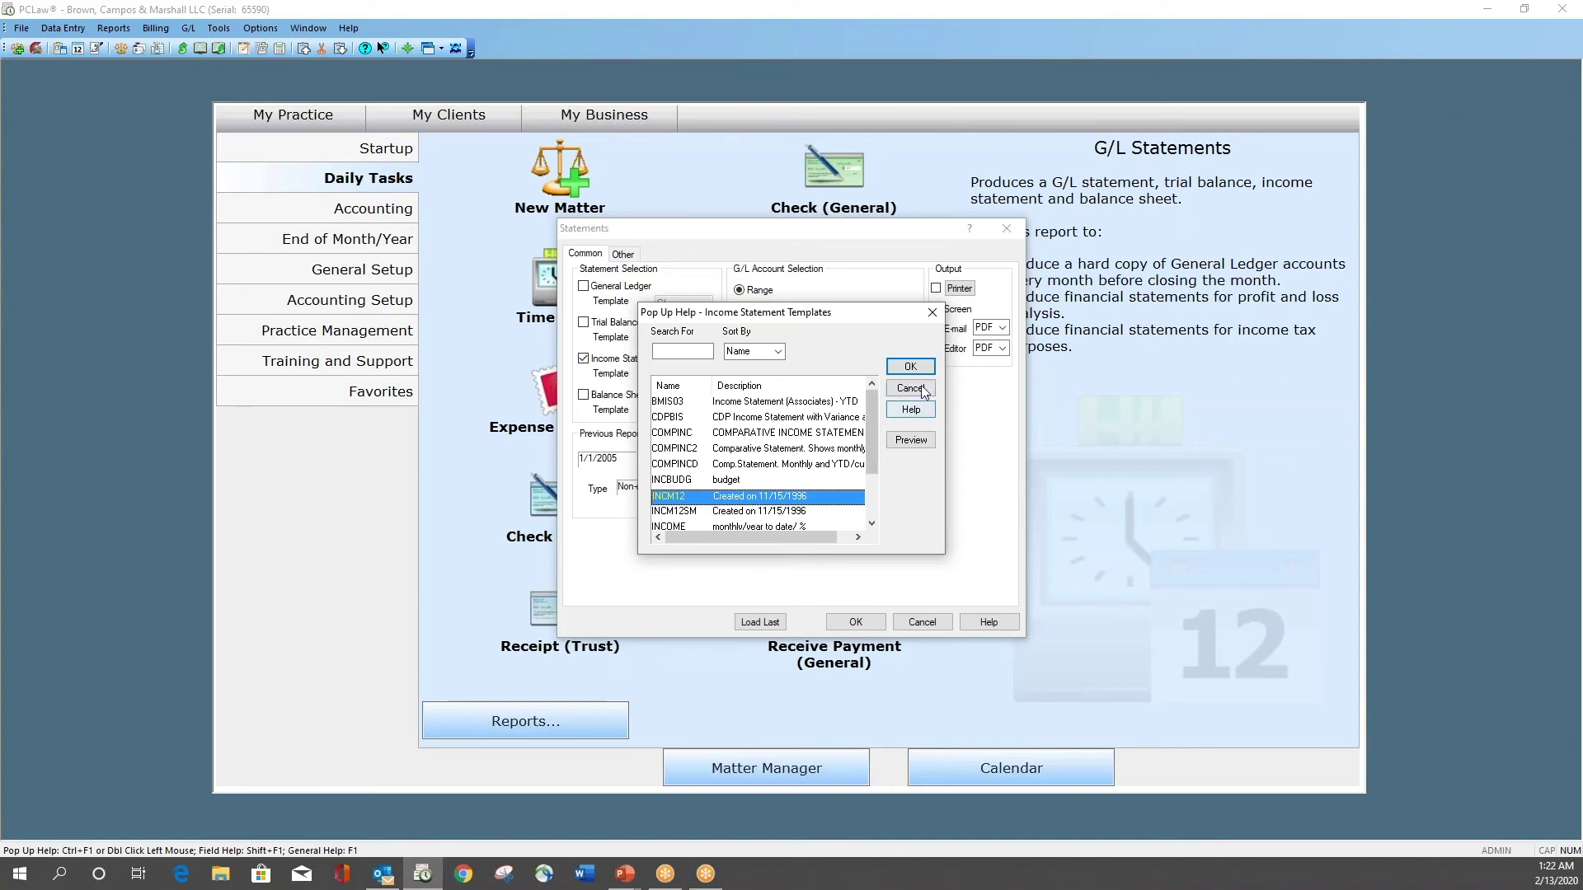
click(892, 389)
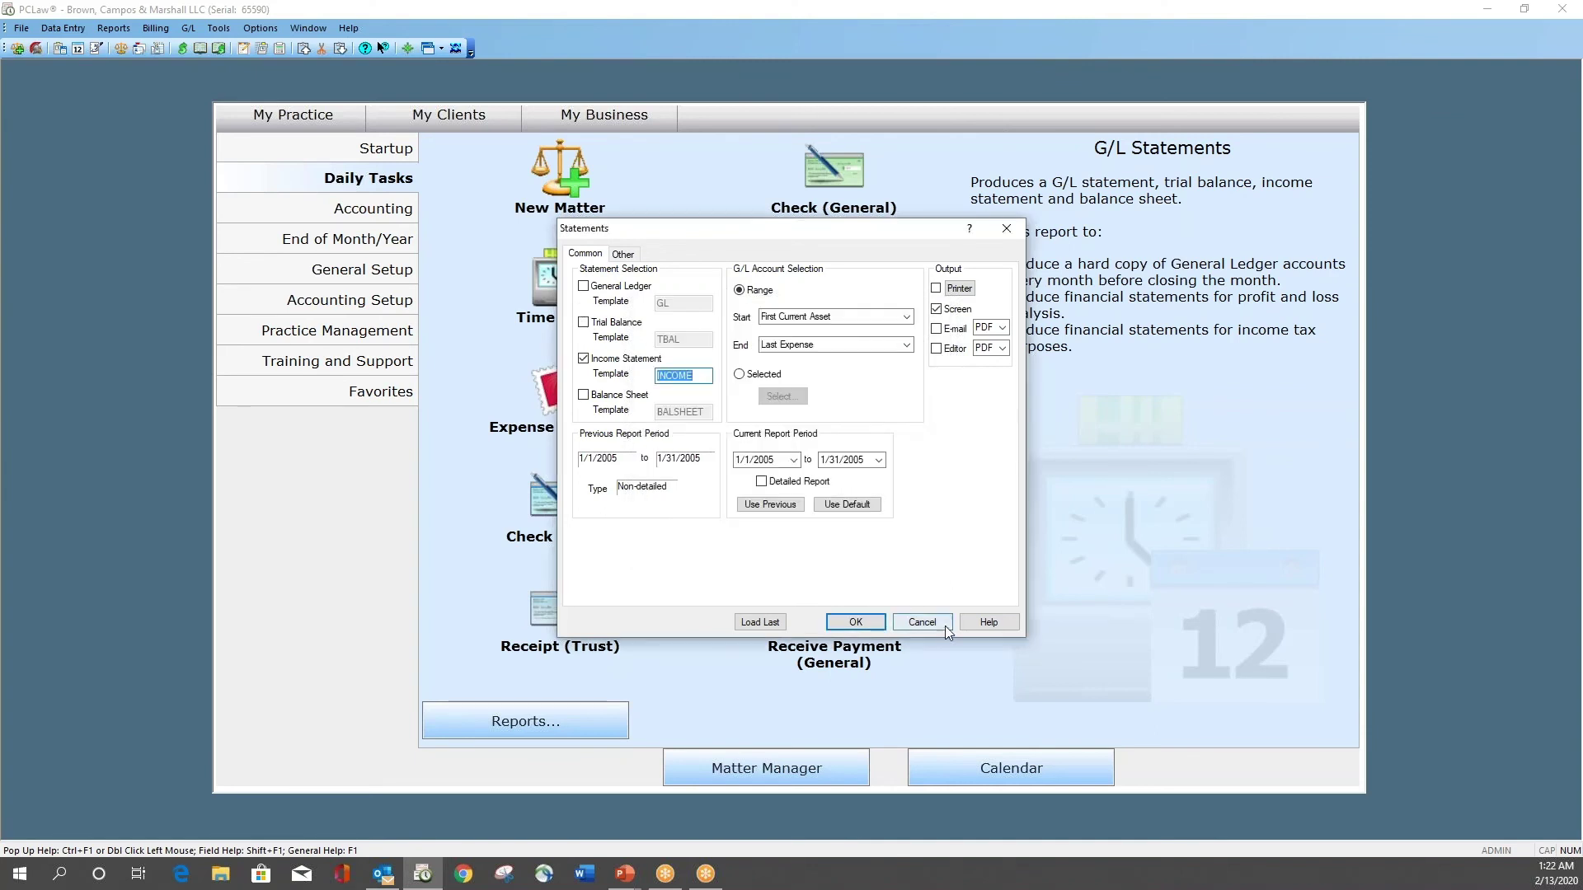
- Produce the income statement on screen, and close the report and the statement settings
click(855, 622)
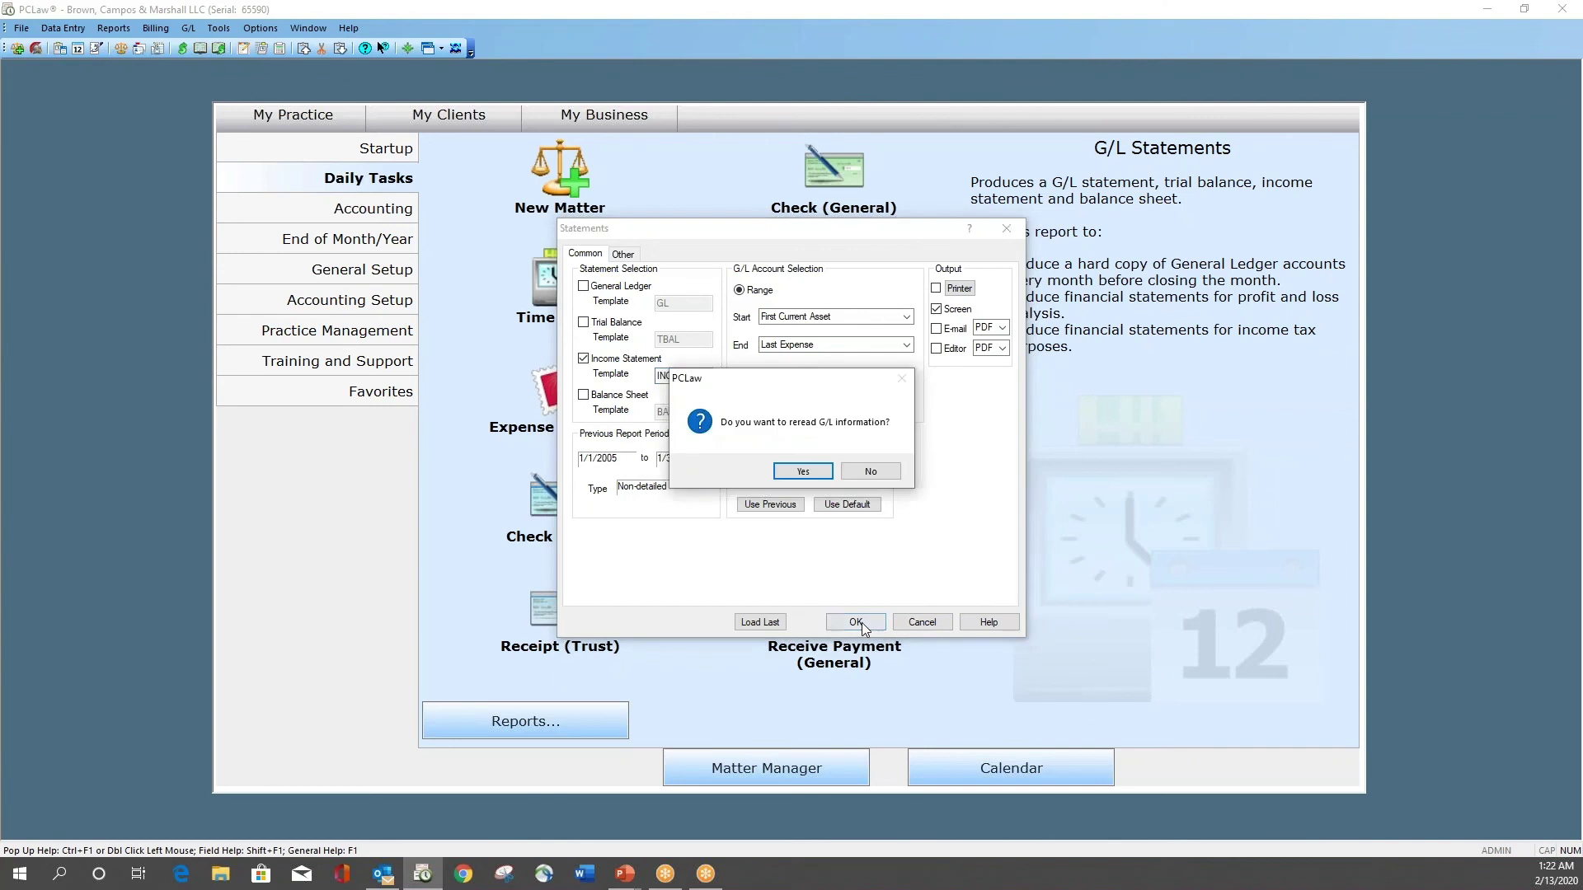
click(844, 512)
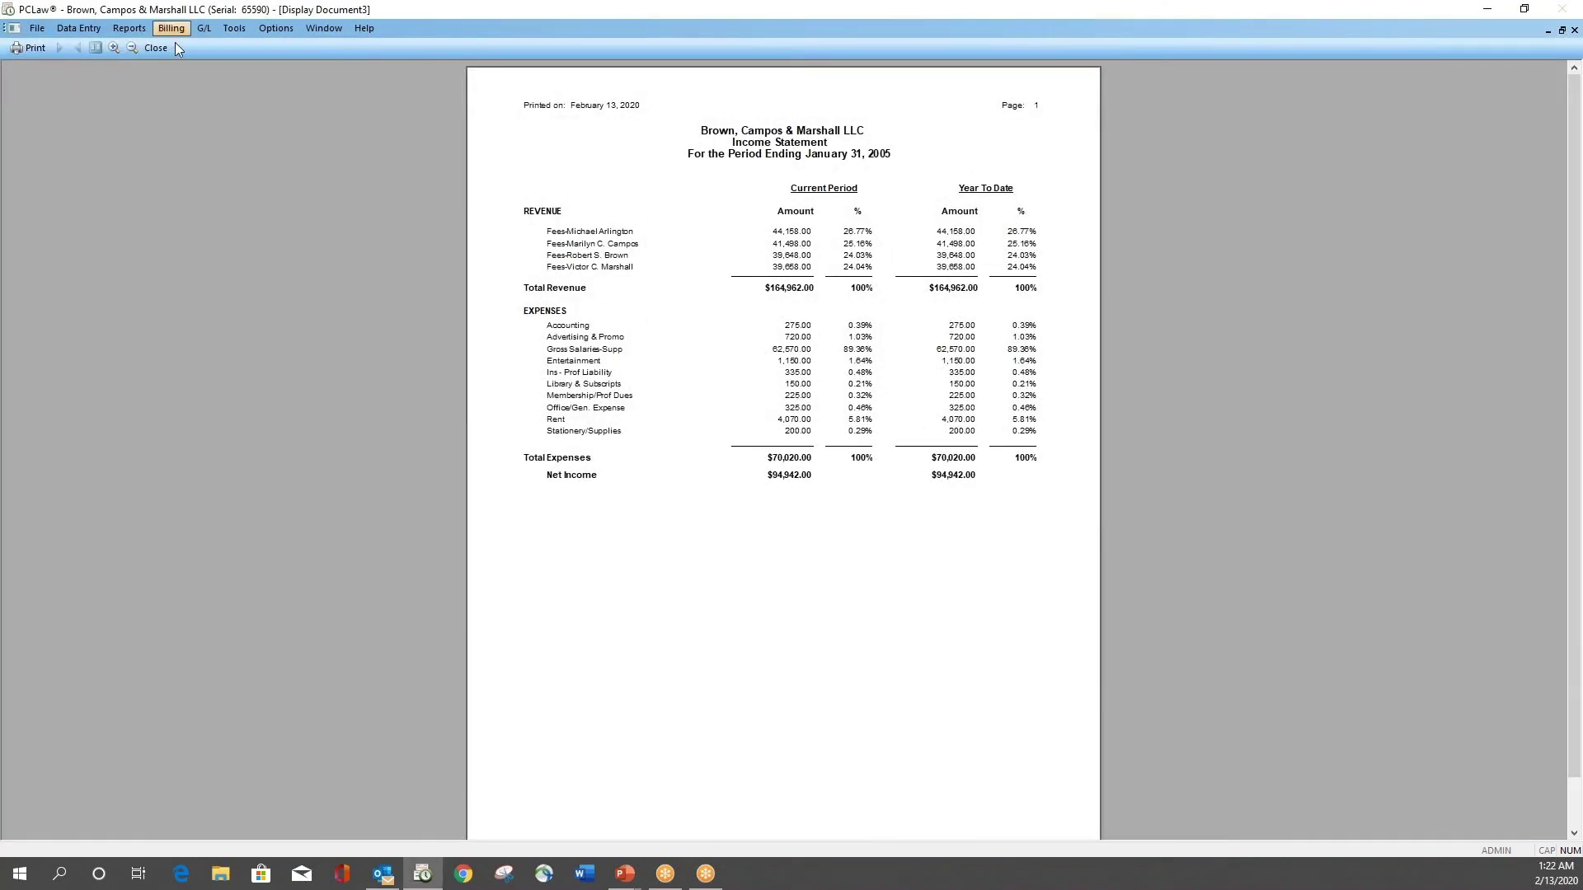
click(154, 48)
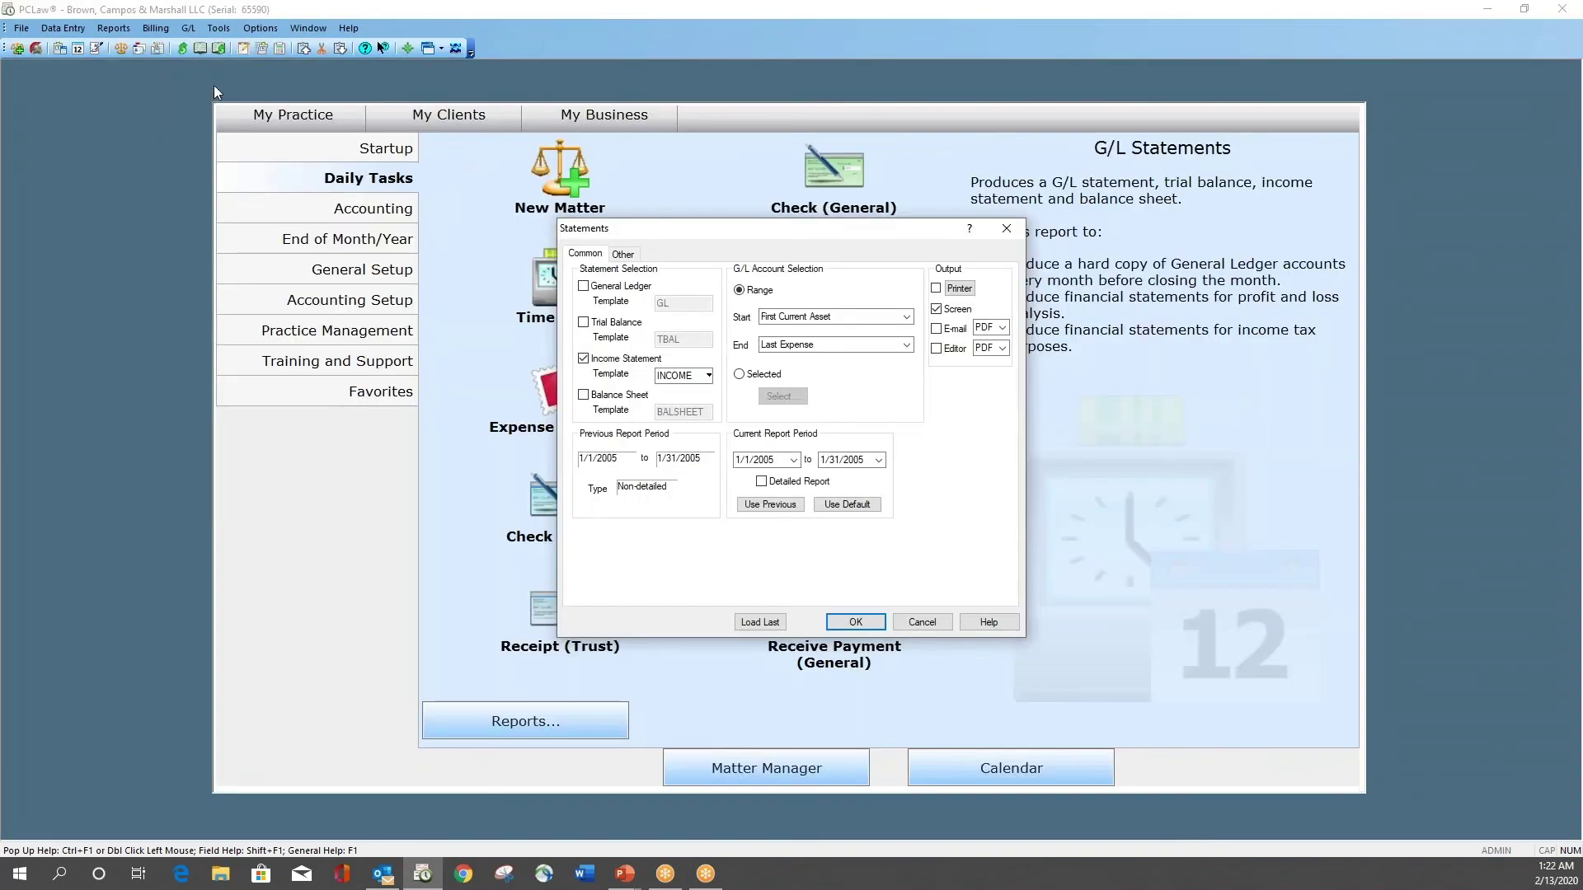
click(922, 621)
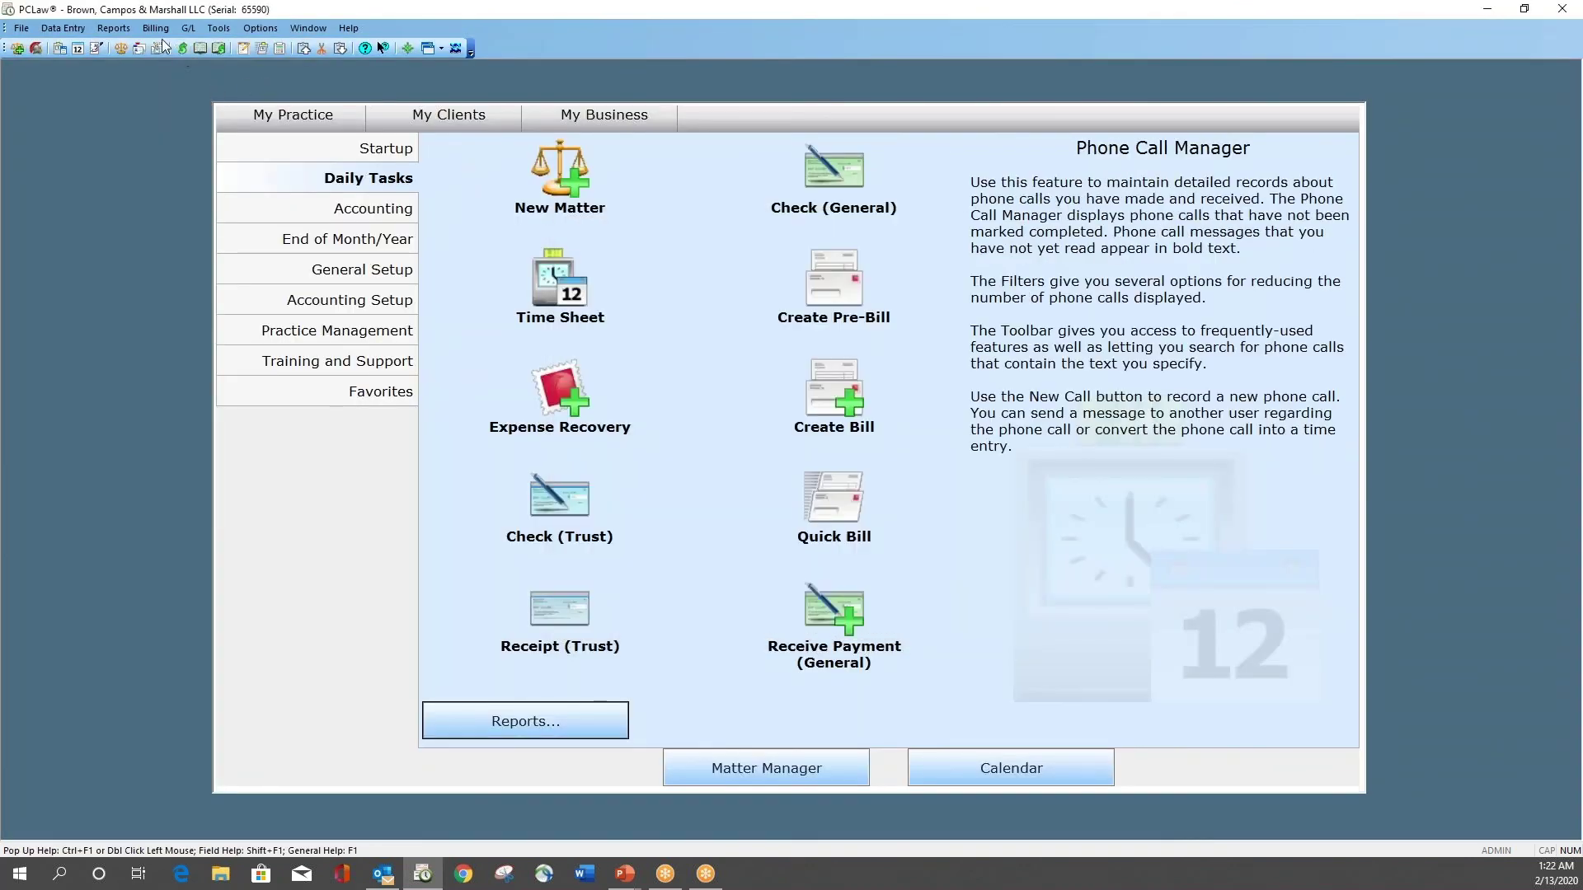
- Examine the hours and value fields and the month selection in Lawyer Budgeting, and cancel without saving
click(219, 29)
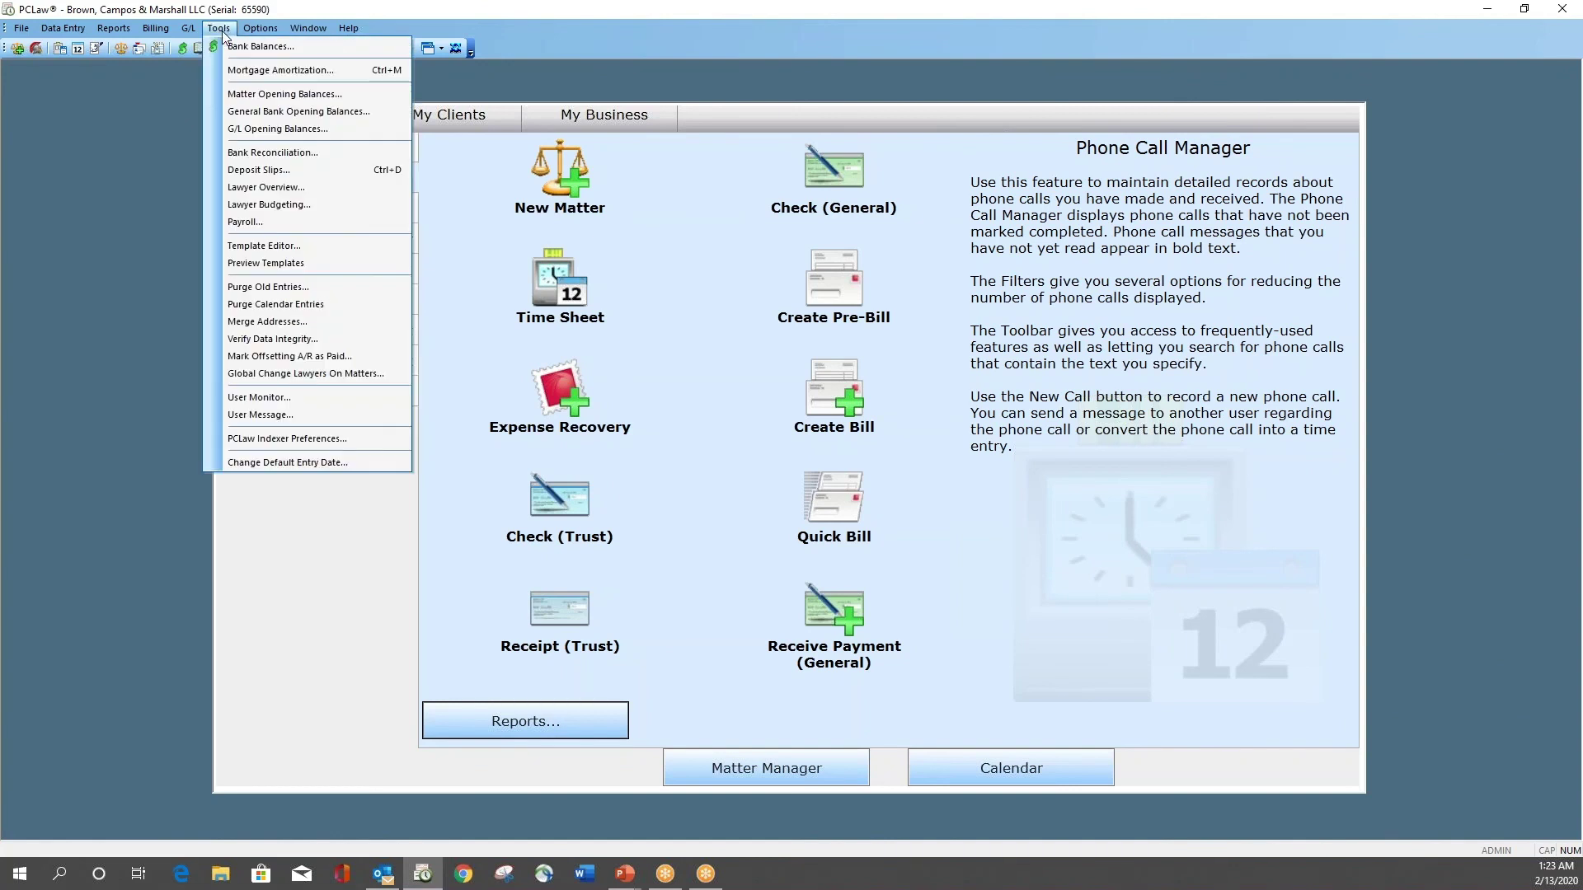
click(269, 205)
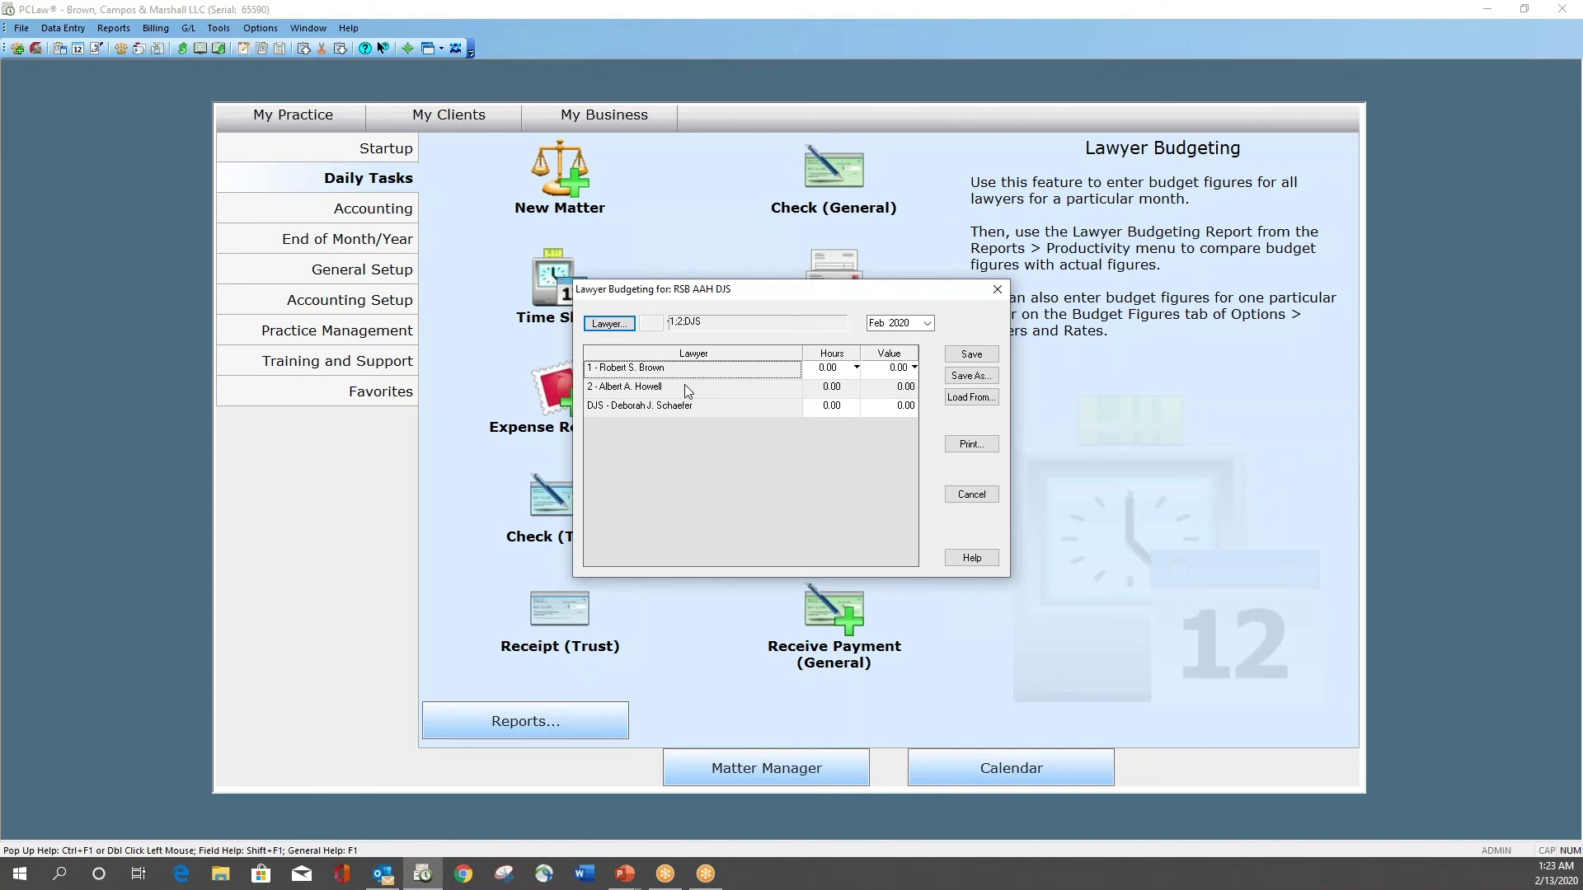
click(927, 324)
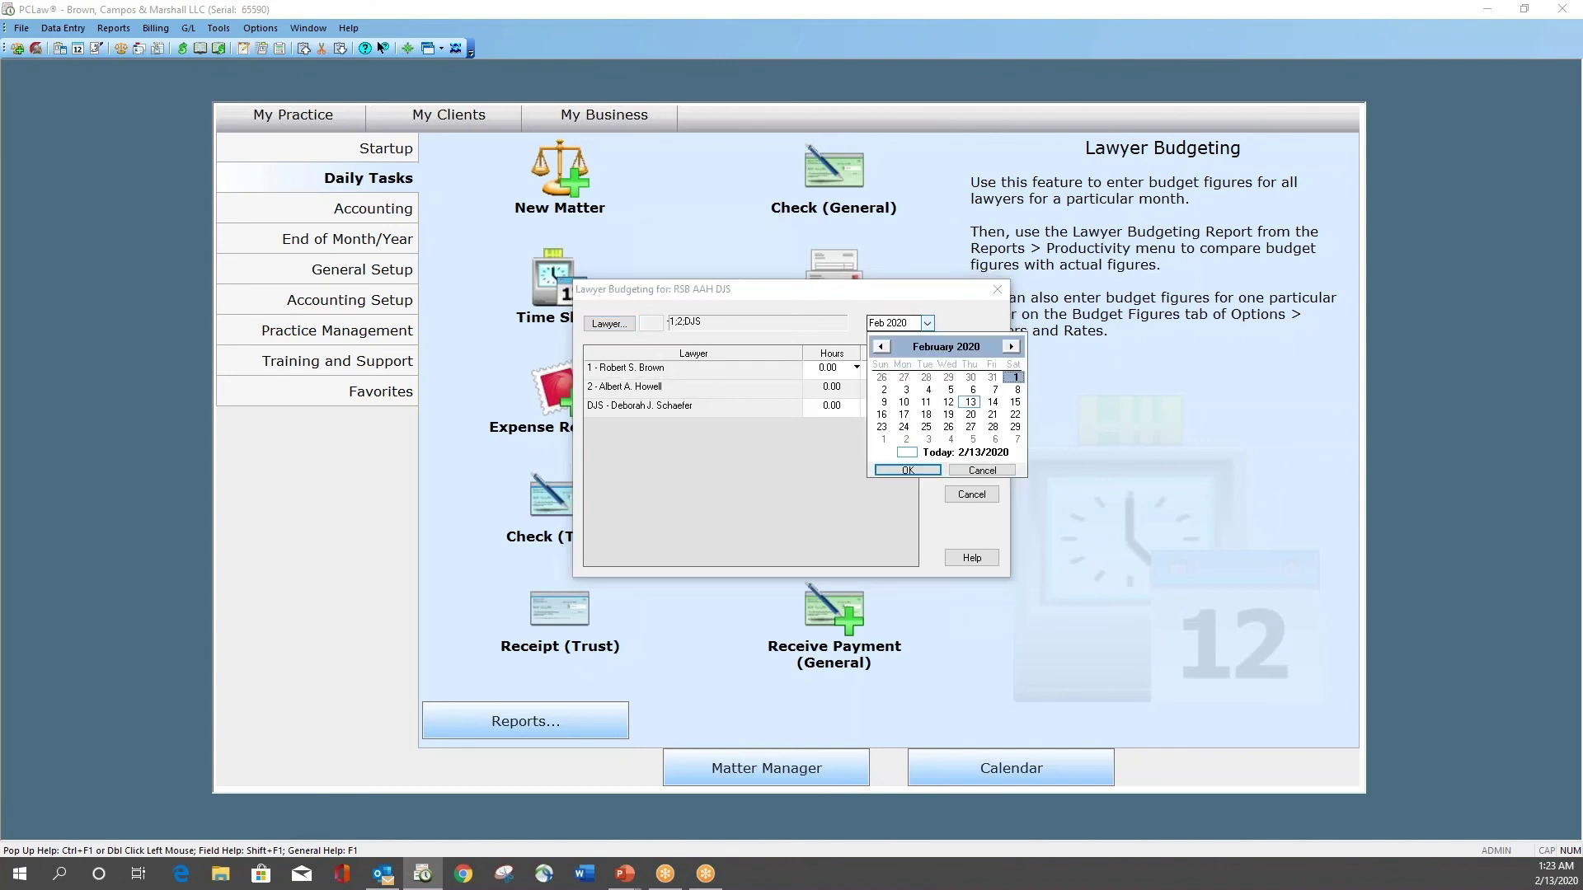
click(977, 472)
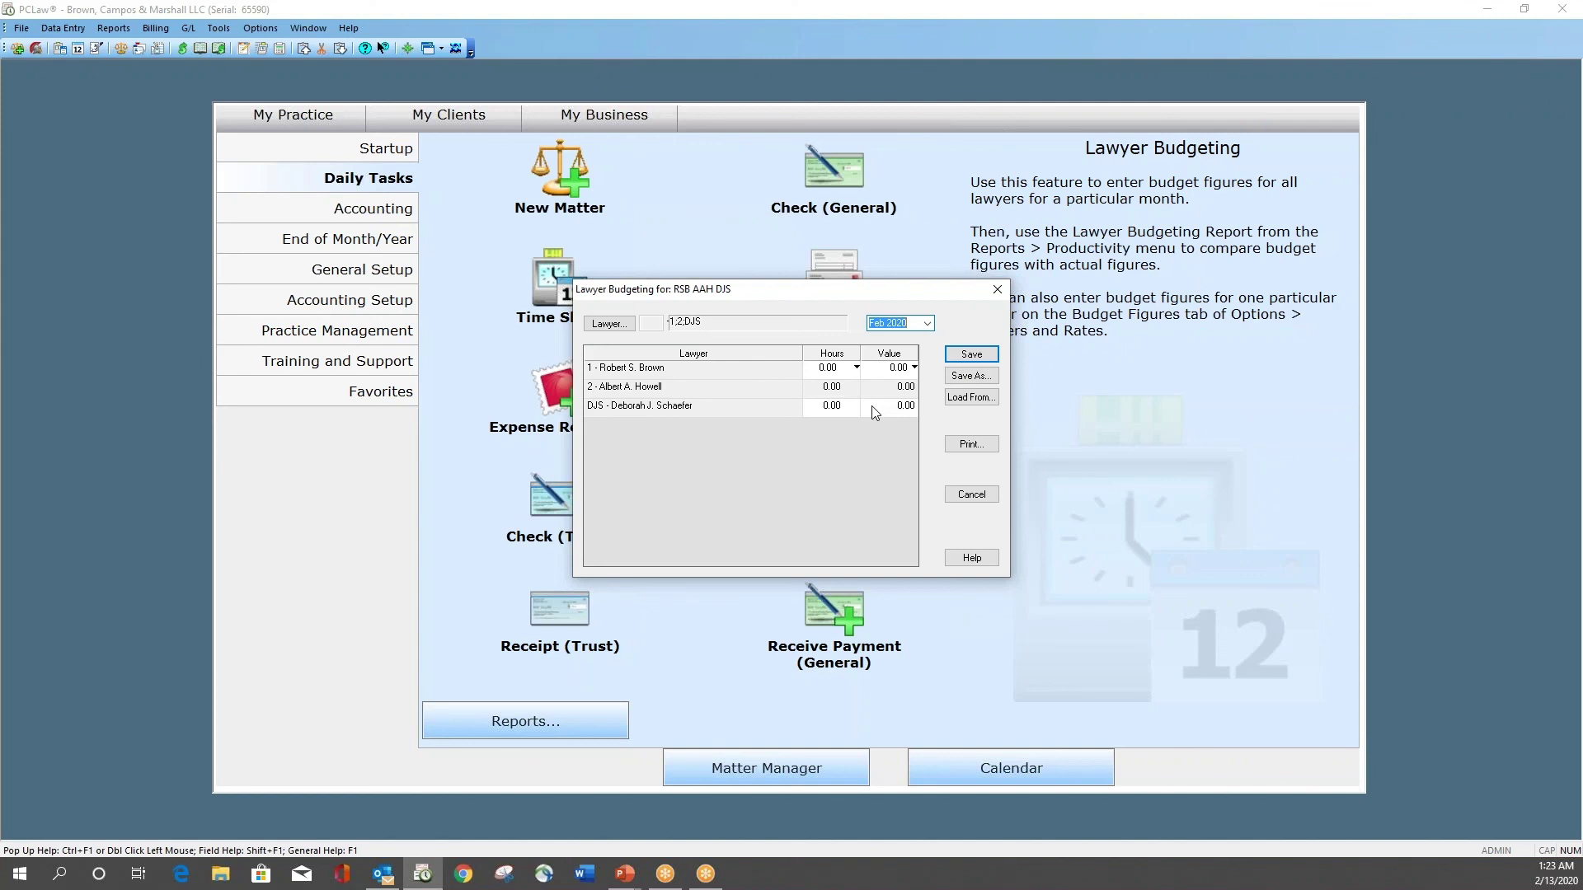
click(980, 496)
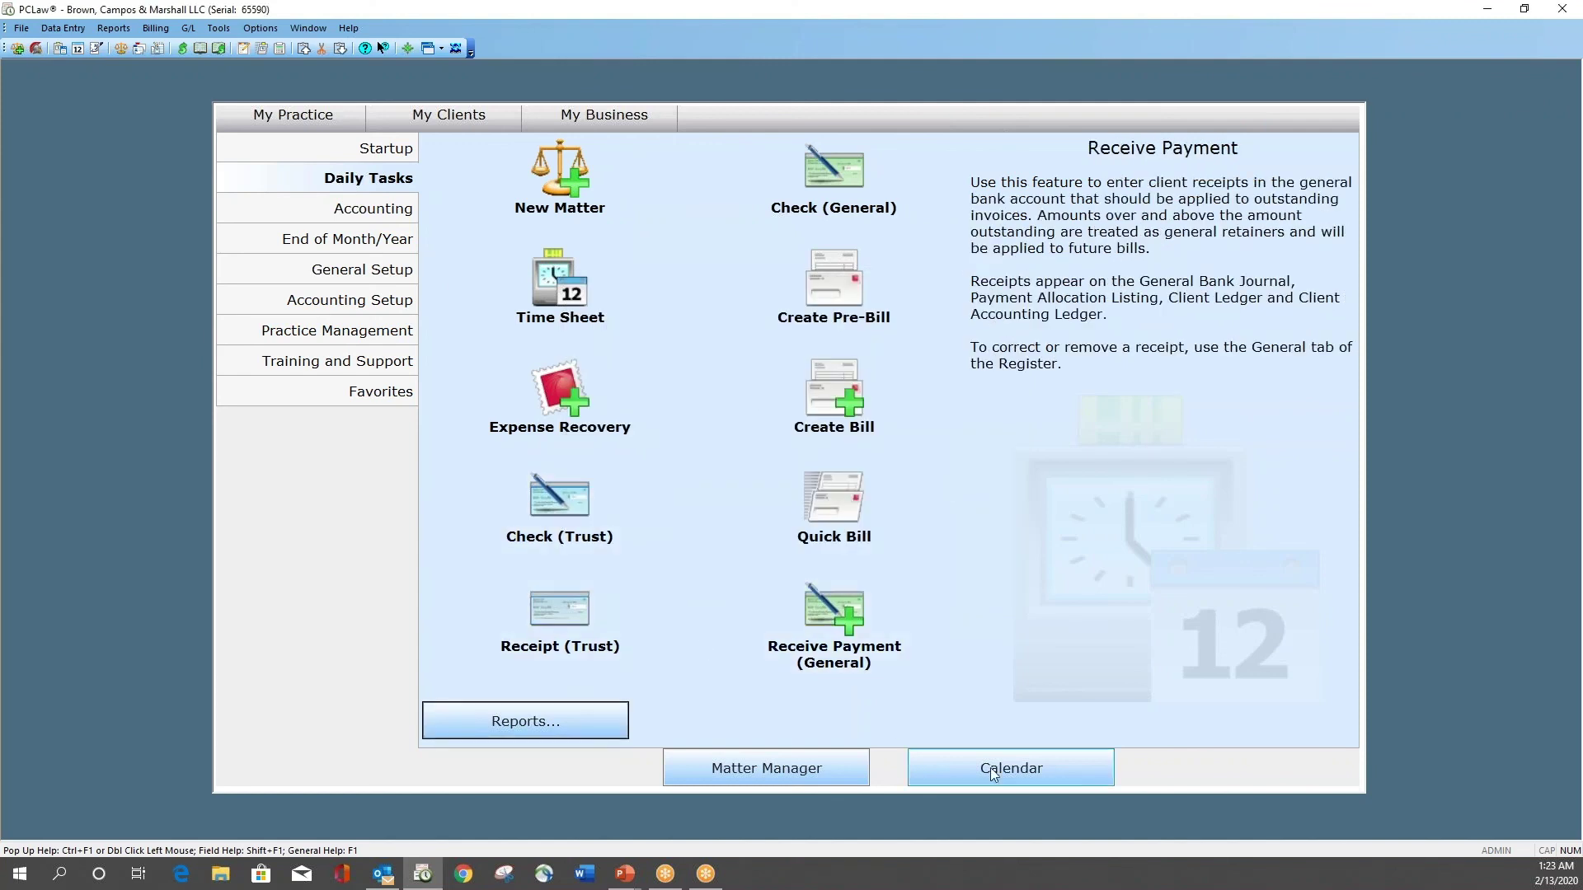
- View the calendar's recorded lawyer time for January 2020 with the 13th selected, and close the calendar
click(1024, 775)
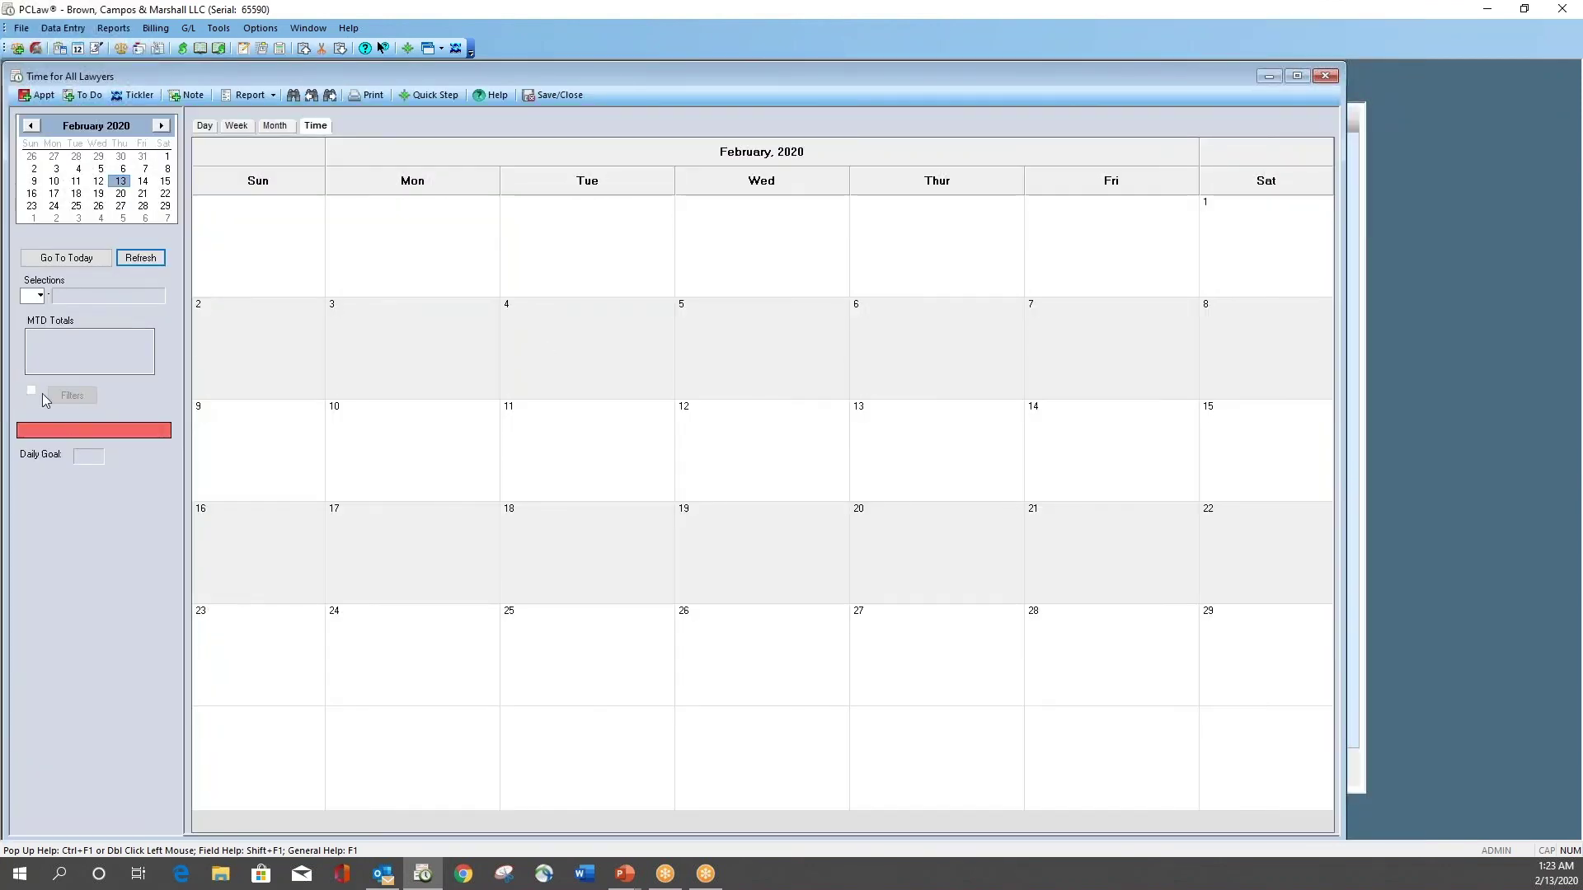
click(30, 125)
click(54, 180)
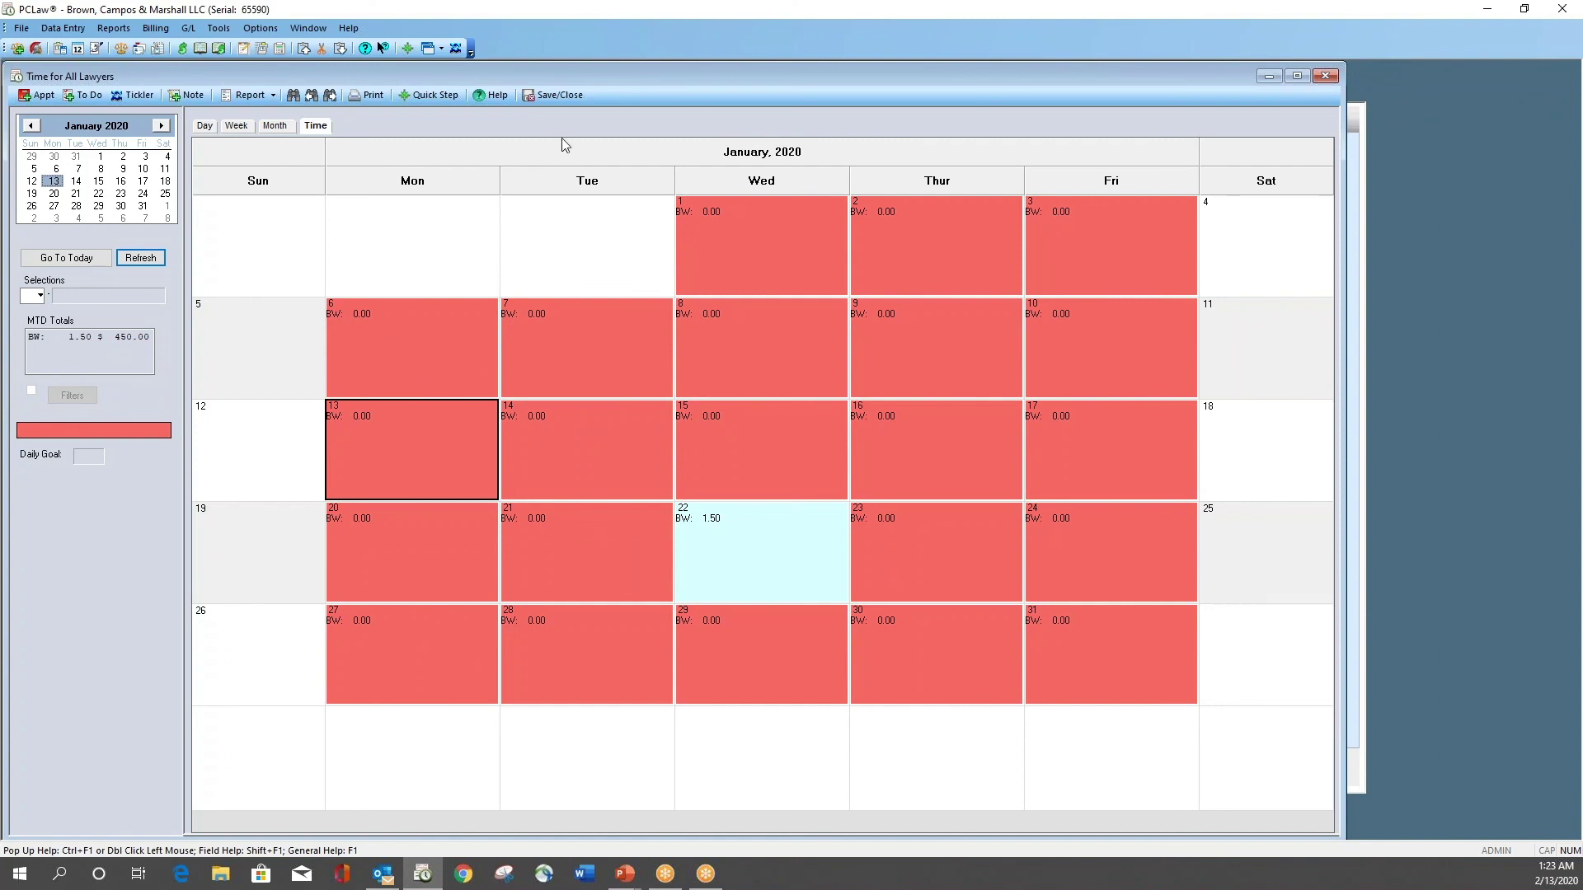
click(554, 96)
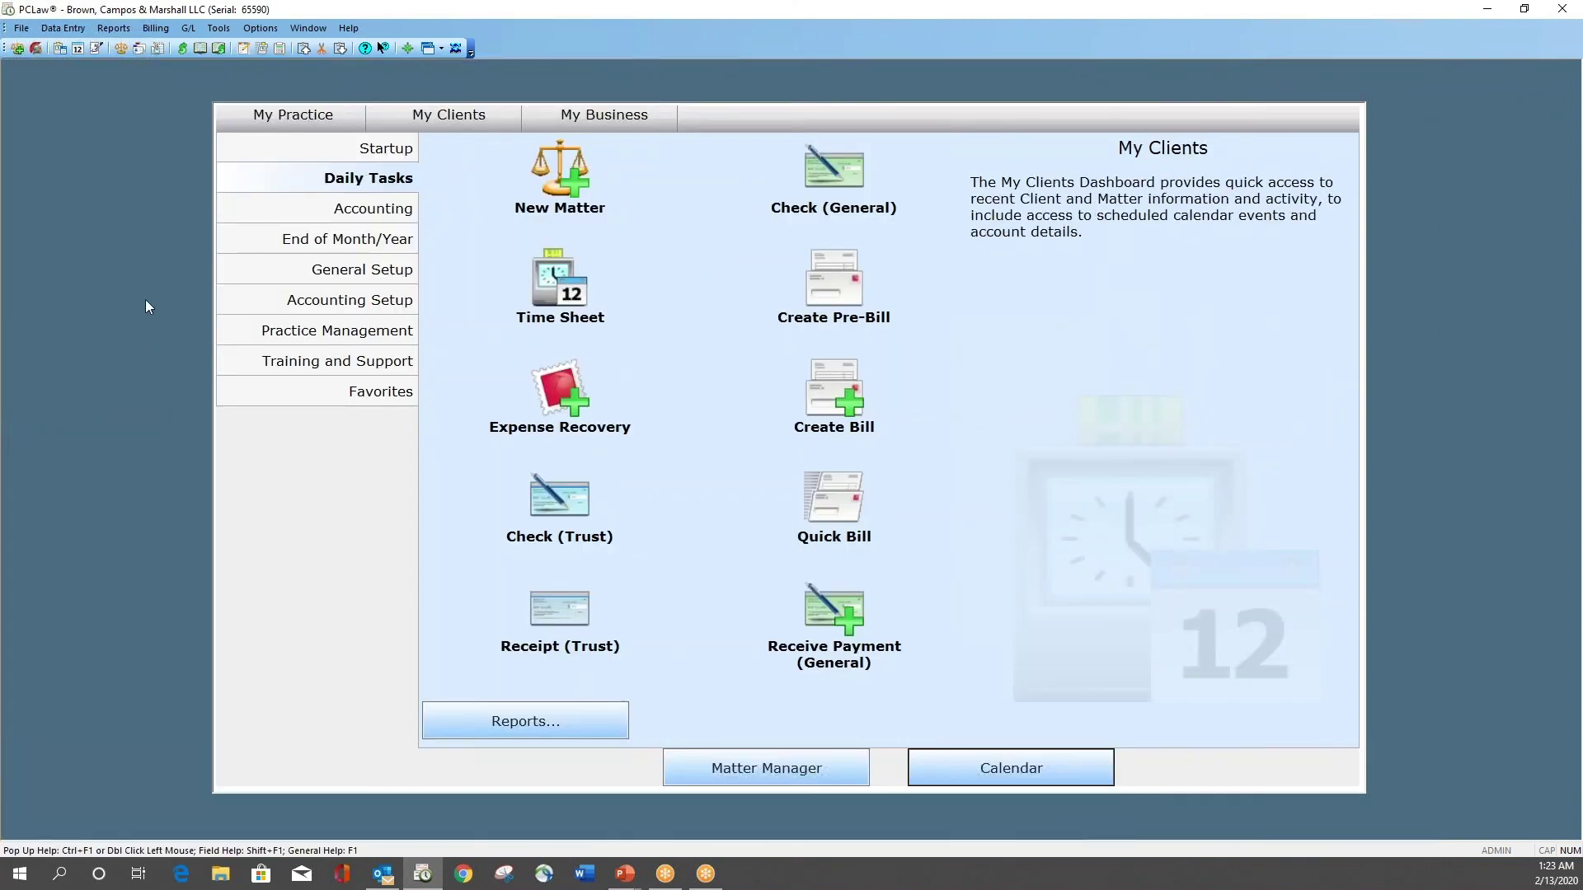
- Look over the available Productivity reports, including Lawyer Budgeting
click(114, 28)
mouse_move(113, 115)
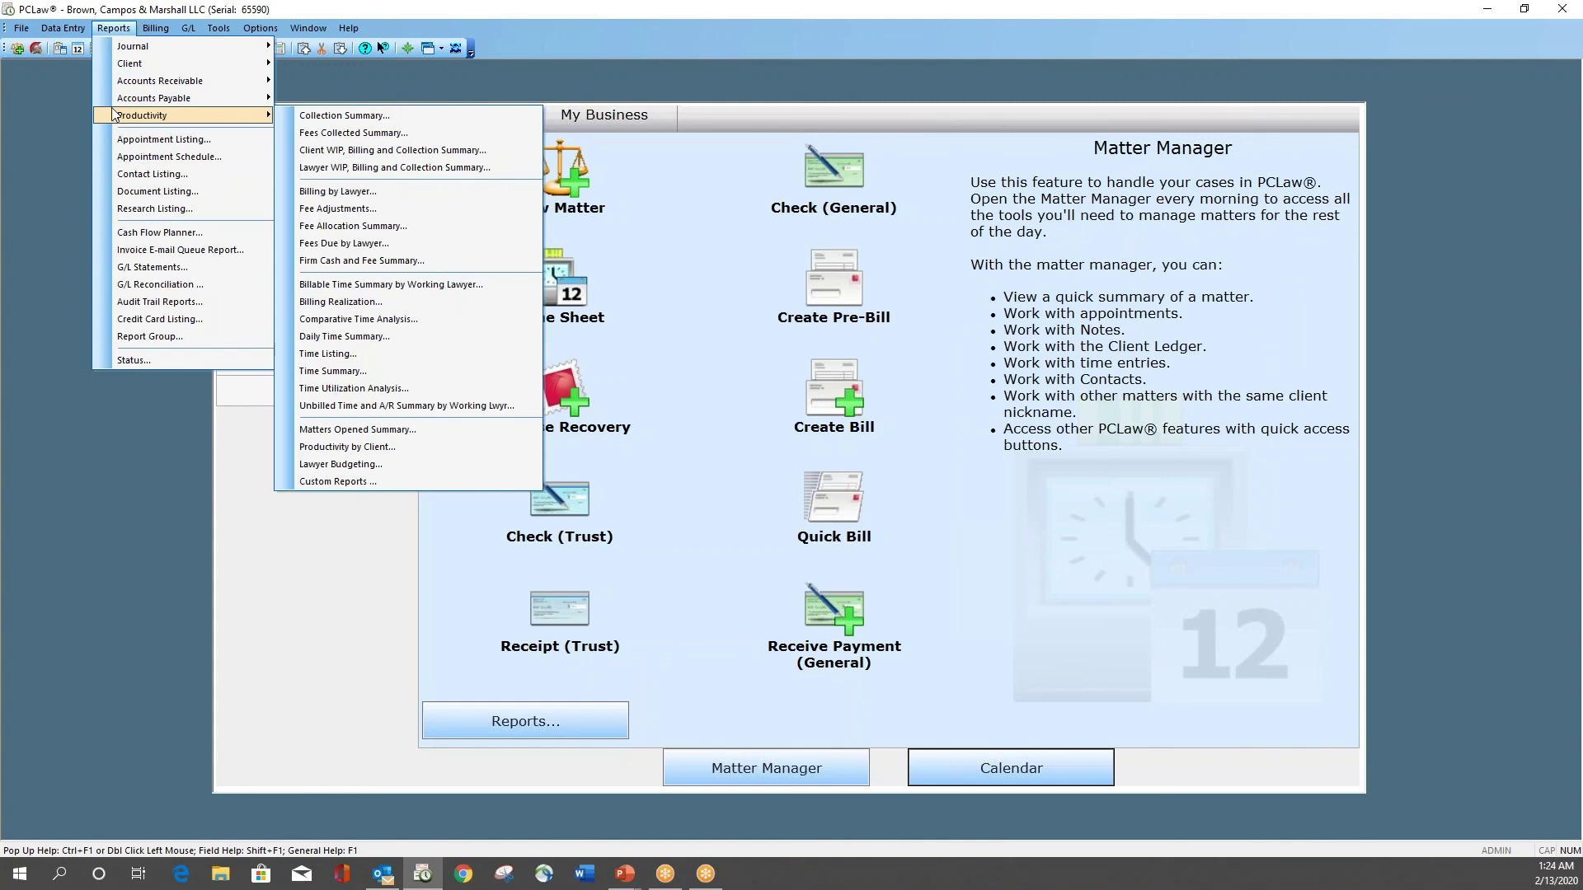
click(134, 360)
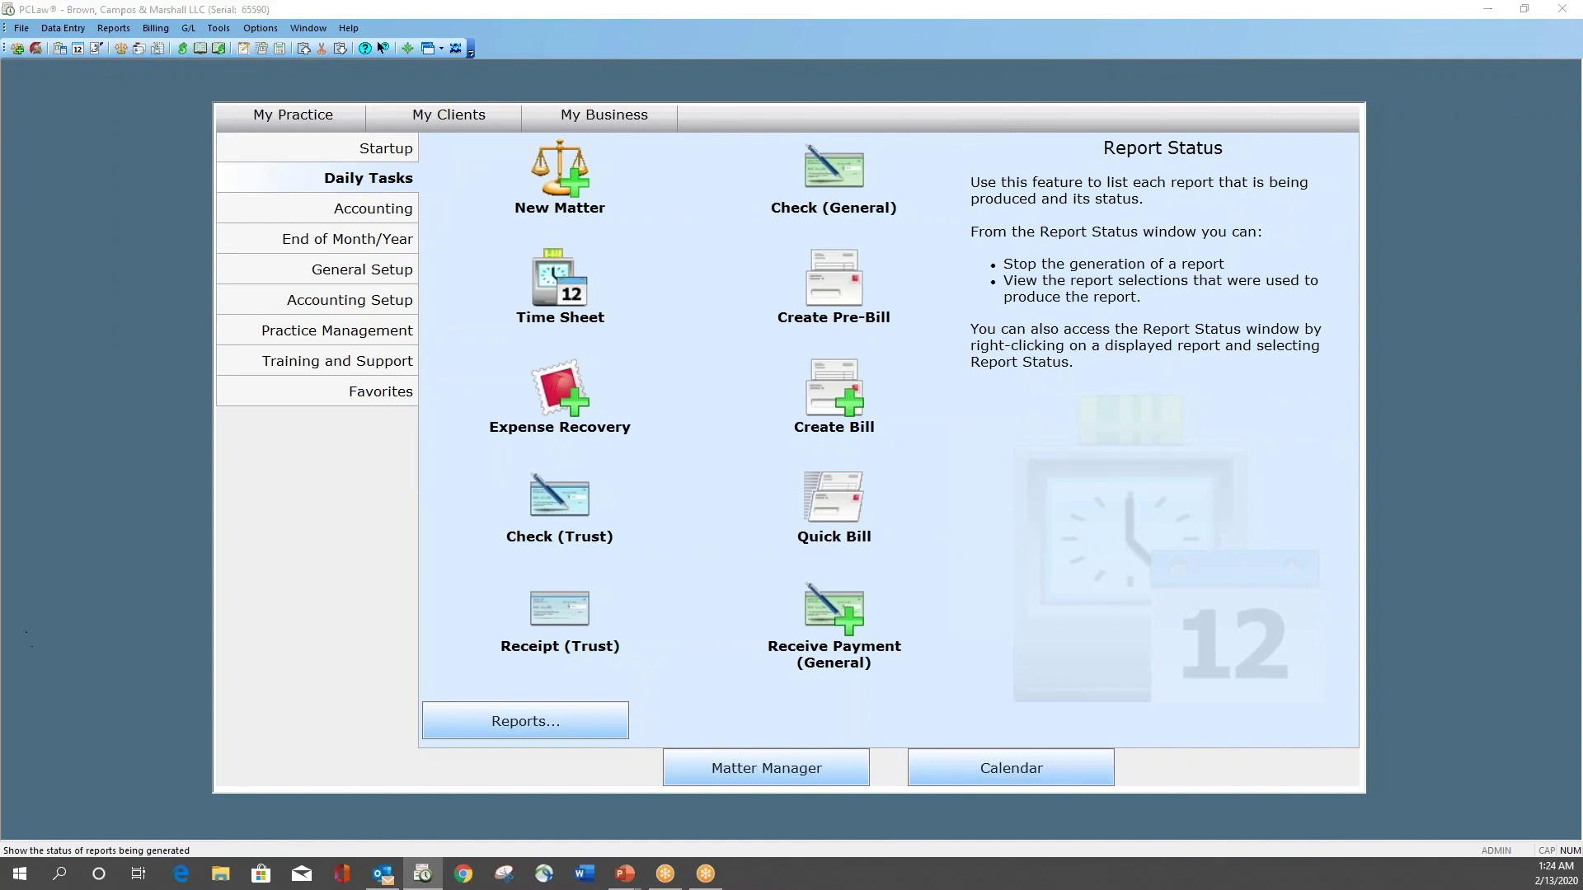
- Switch to the PowerPoint slide show and advance from the Budgets slide to the next one
key(alt+Tab)
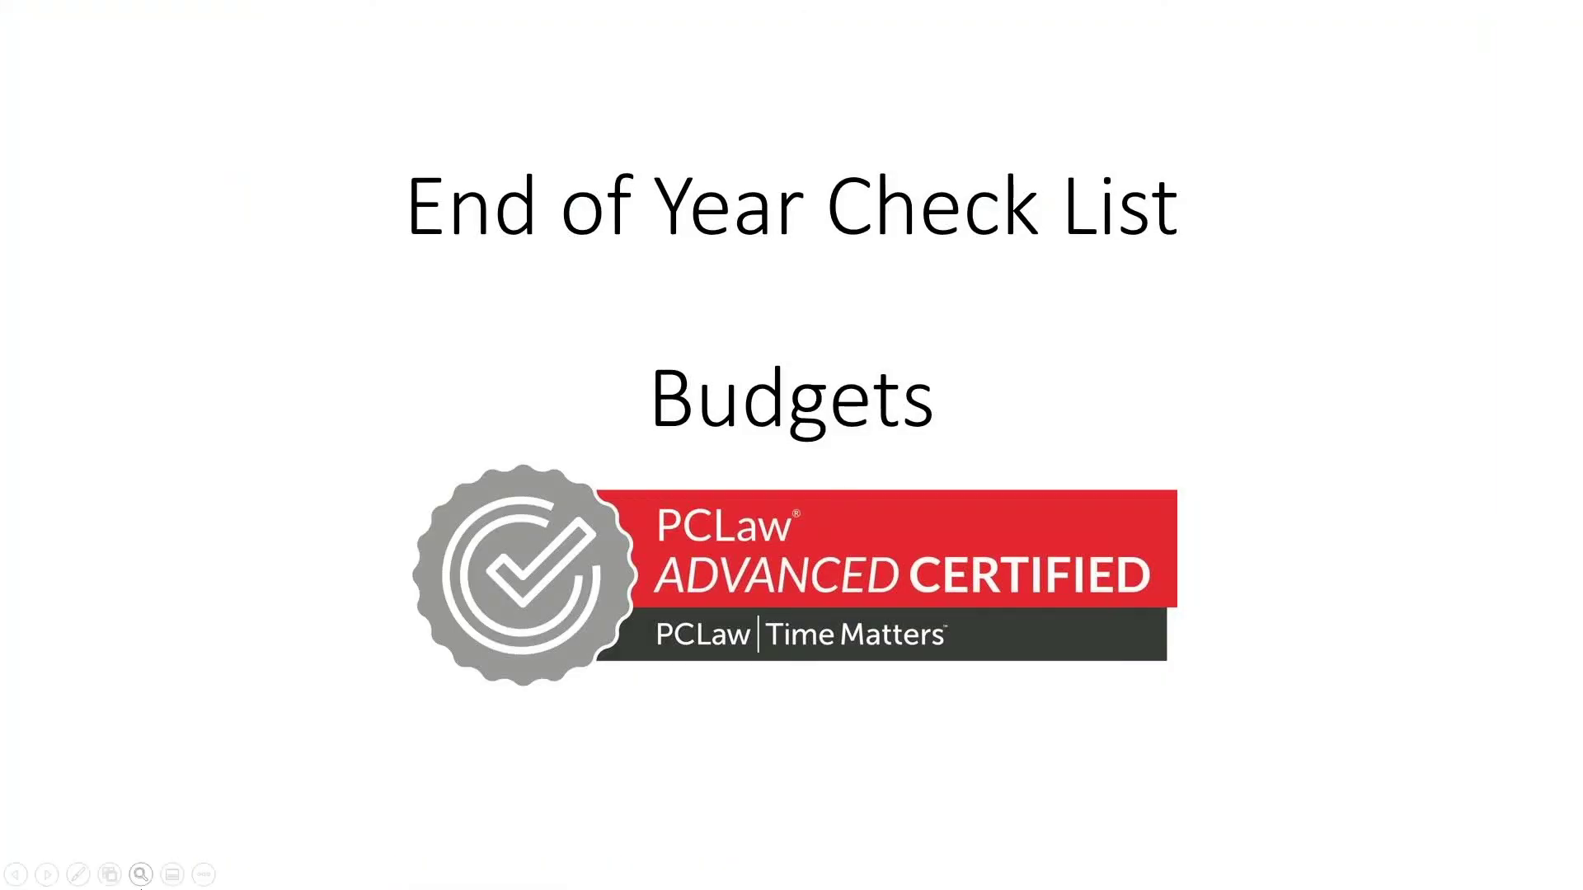
click(47, 875)
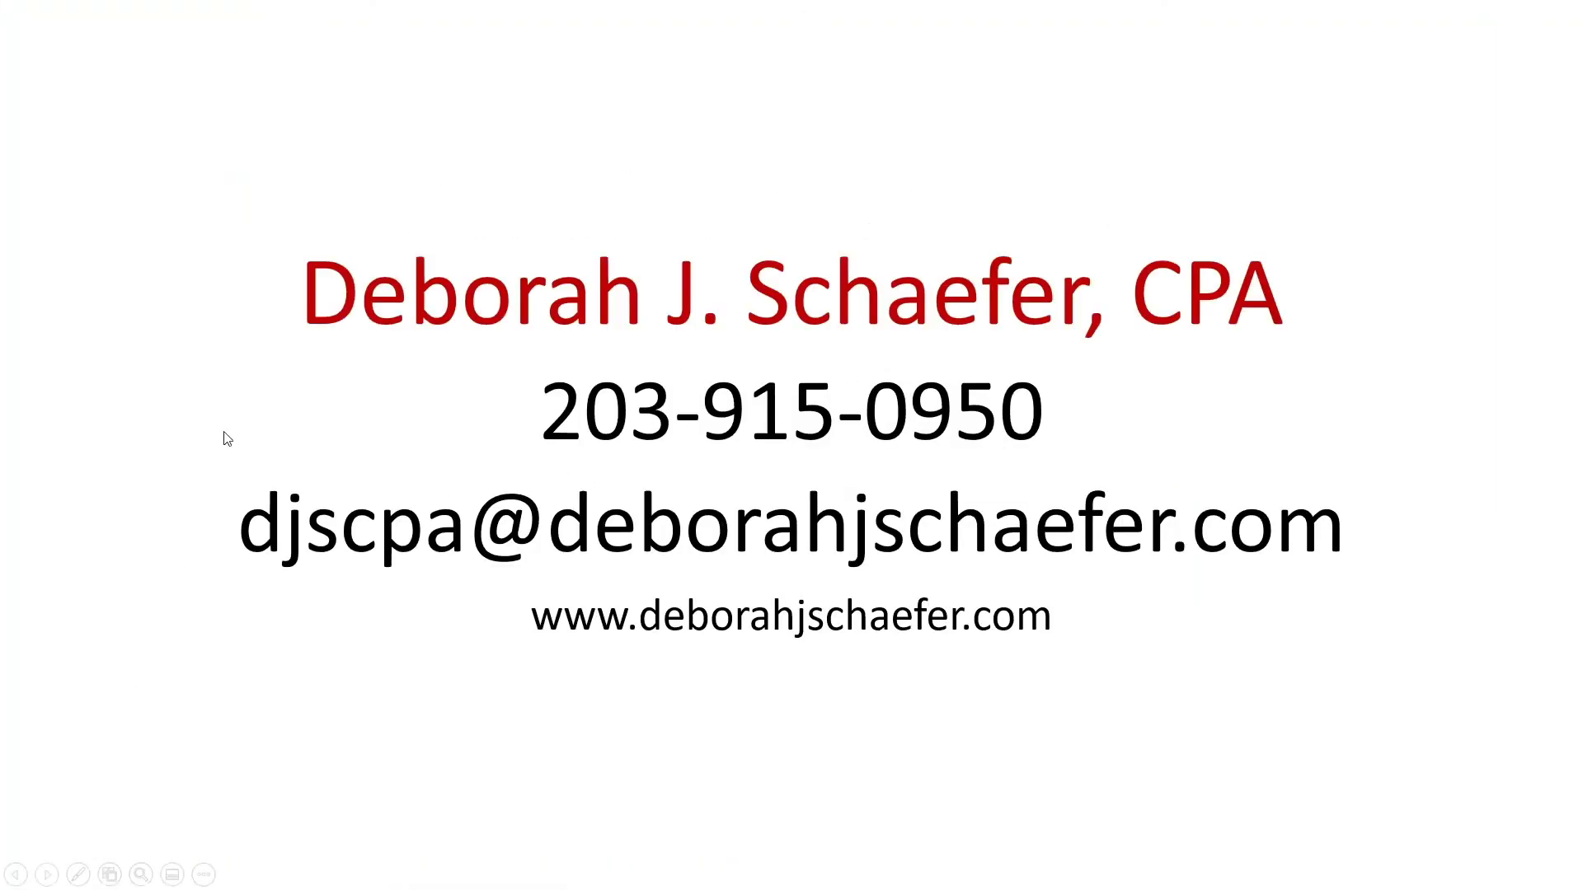